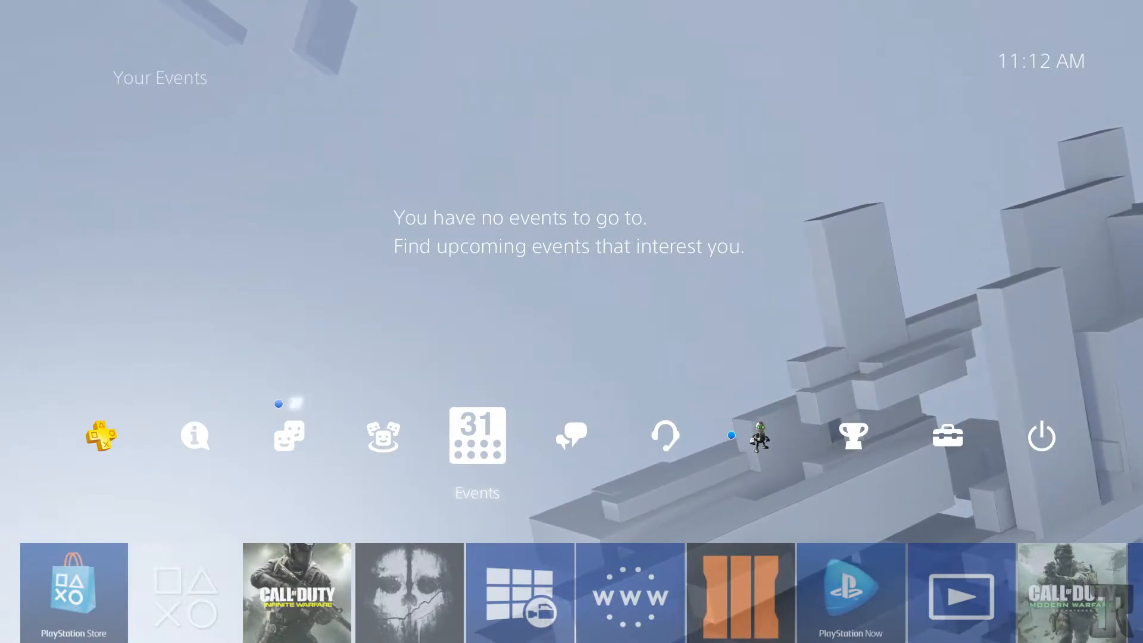
Open the Network settings and start setting up the internet connection
{"action": "key", "text": "Right"}
{"action": "key", "text": "Right"}
{"action": "key", "text": "Right"}
{"action": "key", "text": "Right"}
{"action": "key", "text": "Right"}
{"action": "key", "text": "Return"}
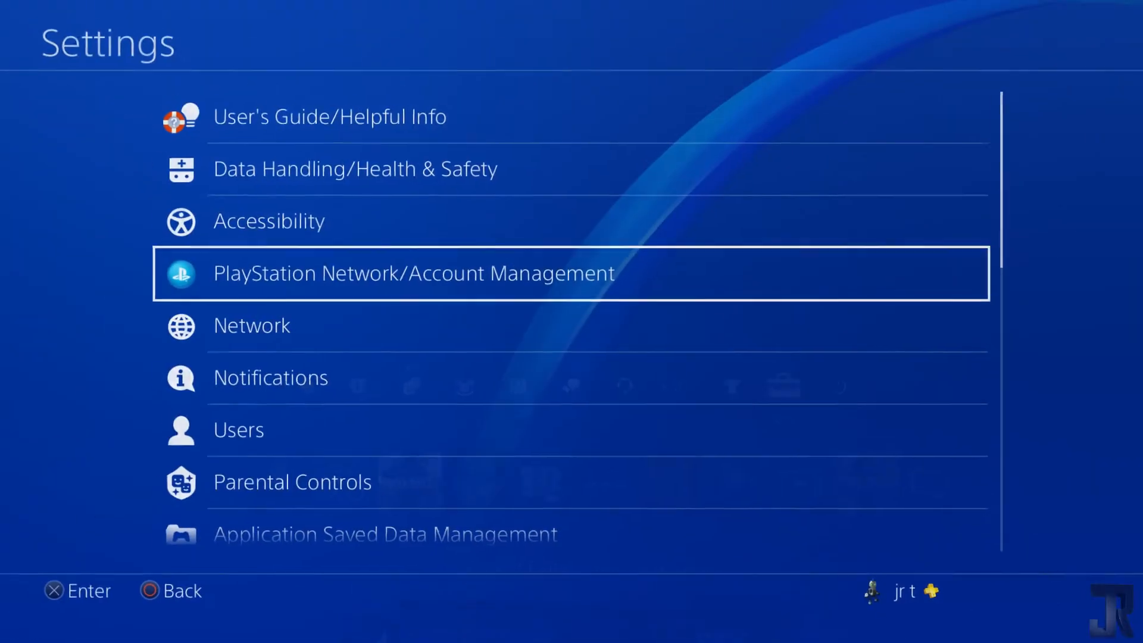
{"action": "key", "text": "Down"}
{"action": "key", "text": "Return"}
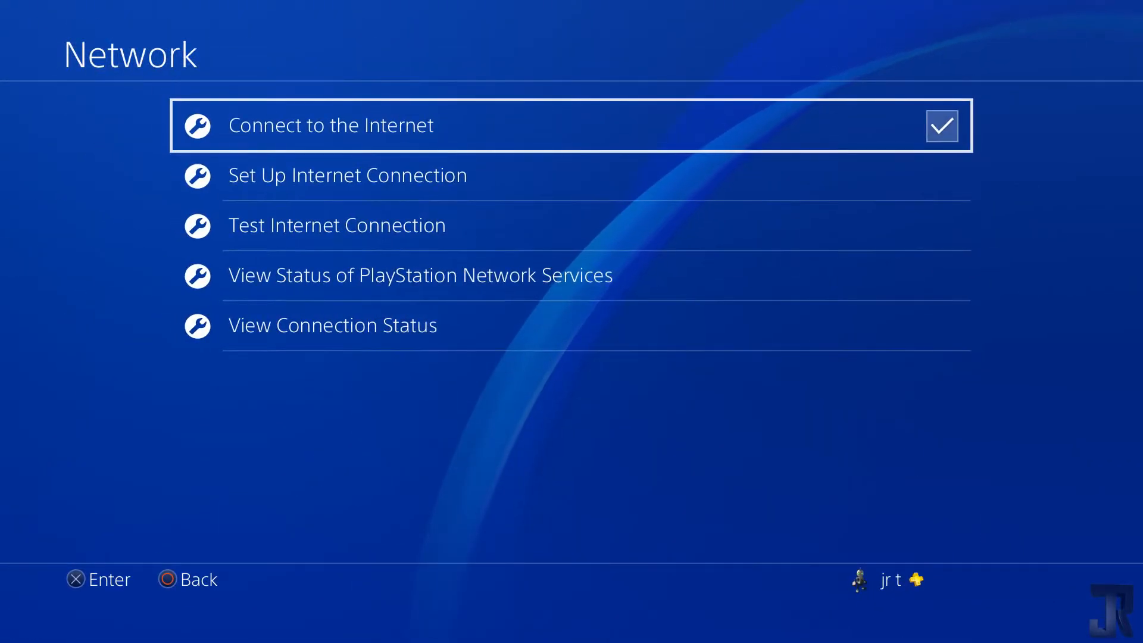
{"action": "key", "text": "Down"}
{"action": "key", "text": "Return"}
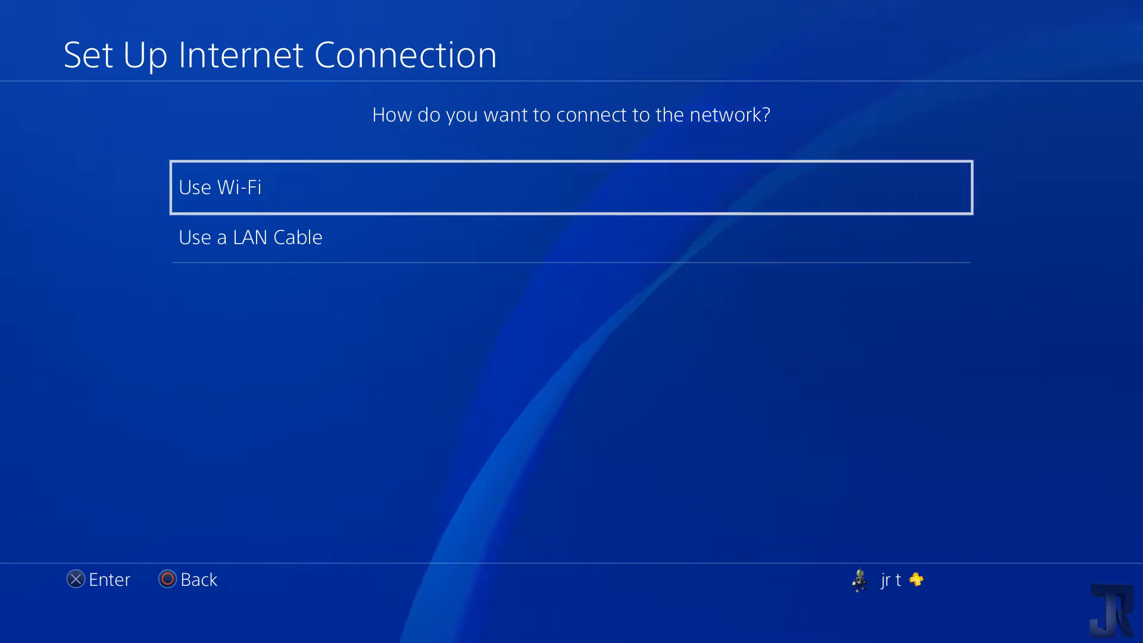
{"action": "key", "text": "Down"}
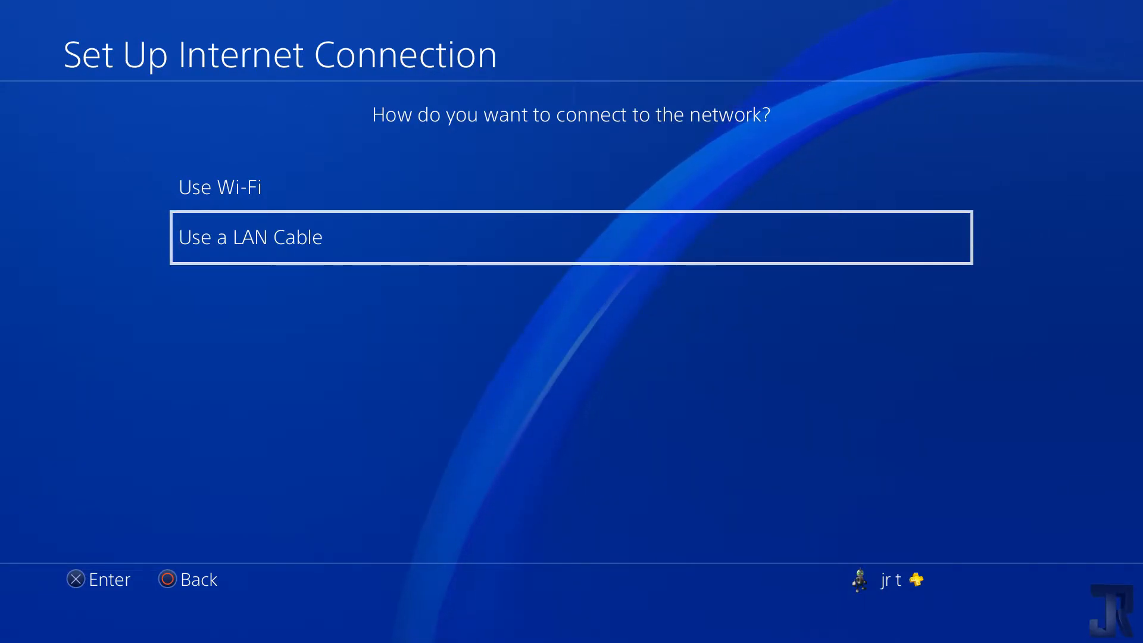
{"action": "key", "text": "Up"}
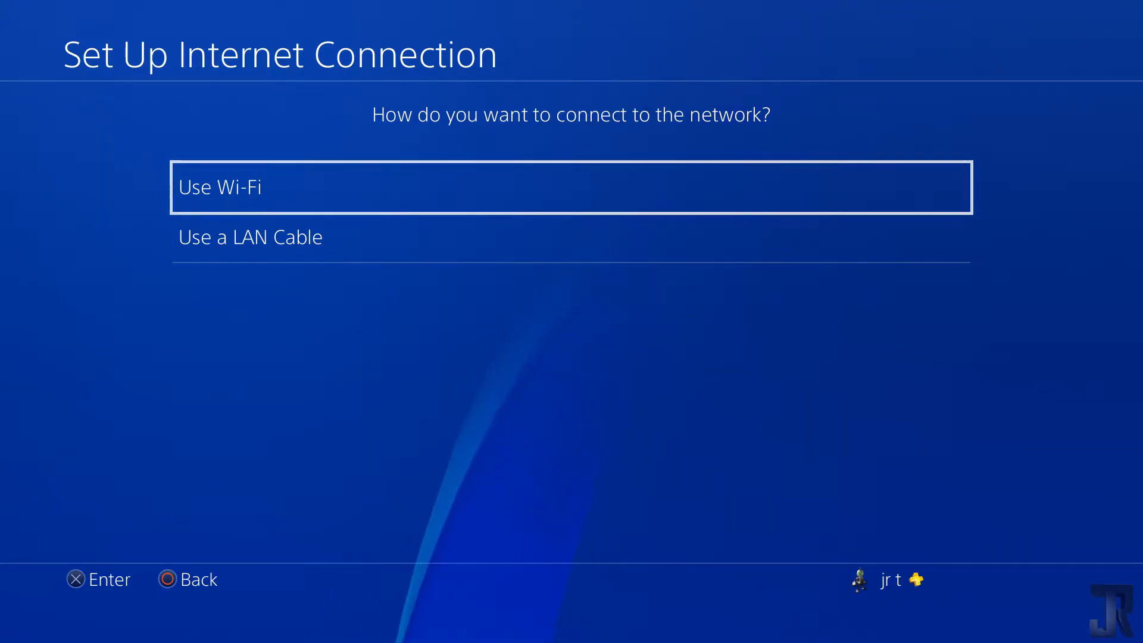
{"action": "key", "text": "Down"}
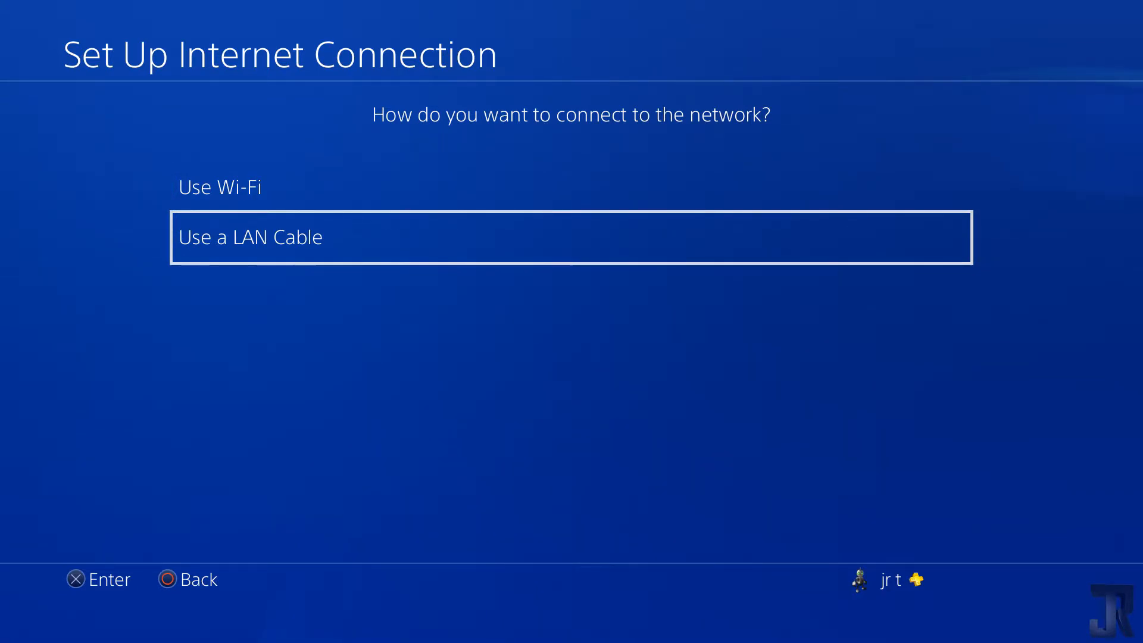
{"action": "key", "text": "Up"}
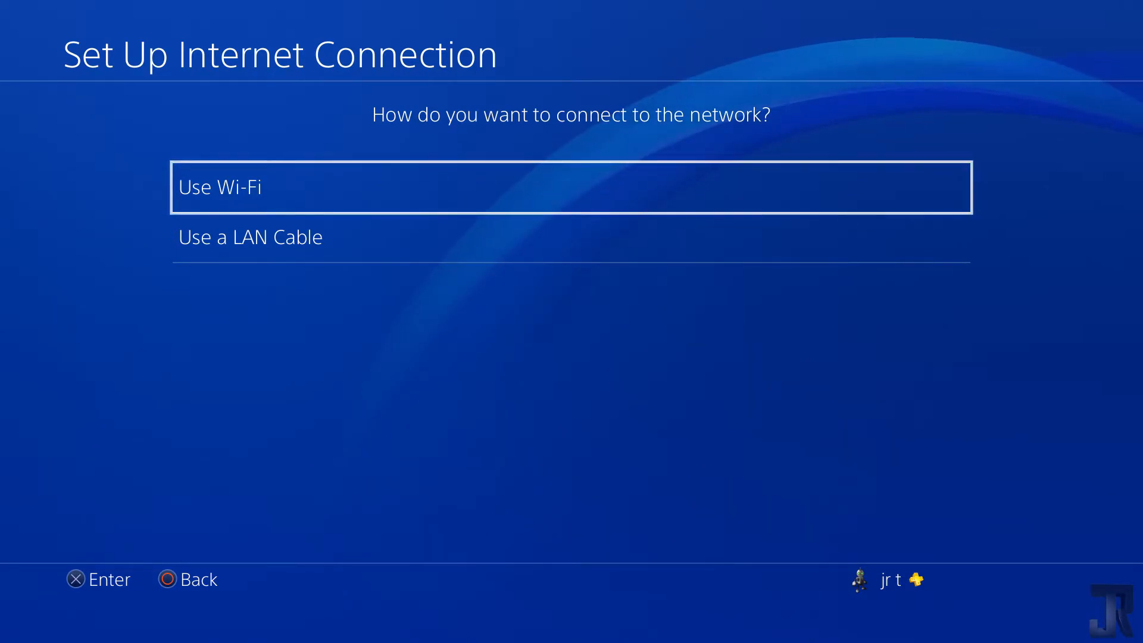
{"action": "key", "text": "Down"}
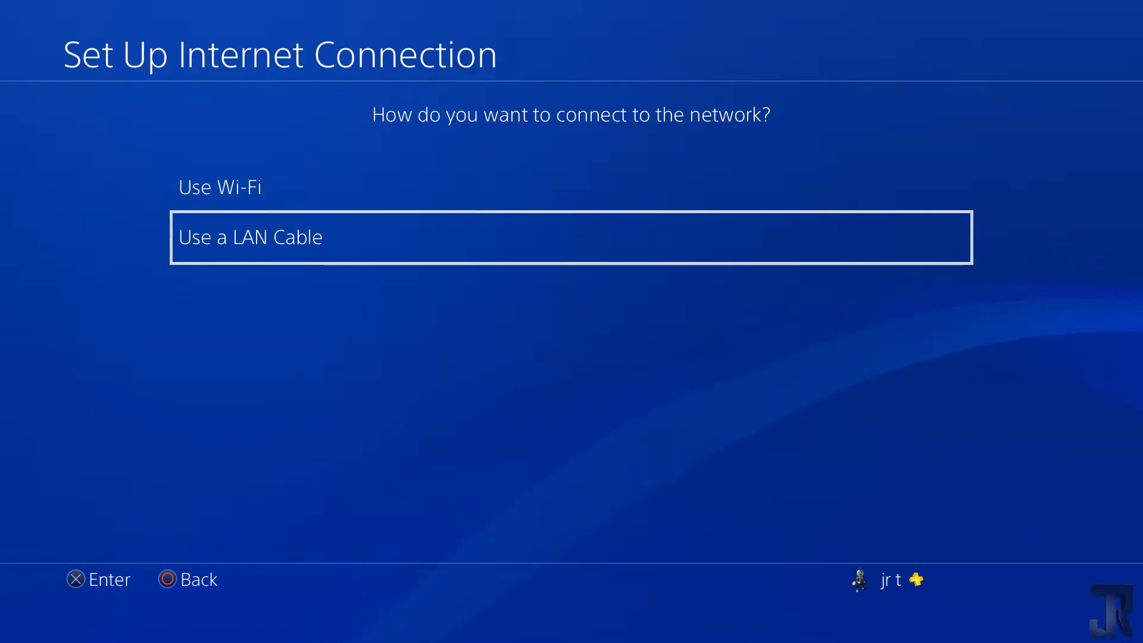
{"action": "key", "text": "Up"}
{"action": "key", "text": "Down"}
{"action": "key", "text": "Up"}
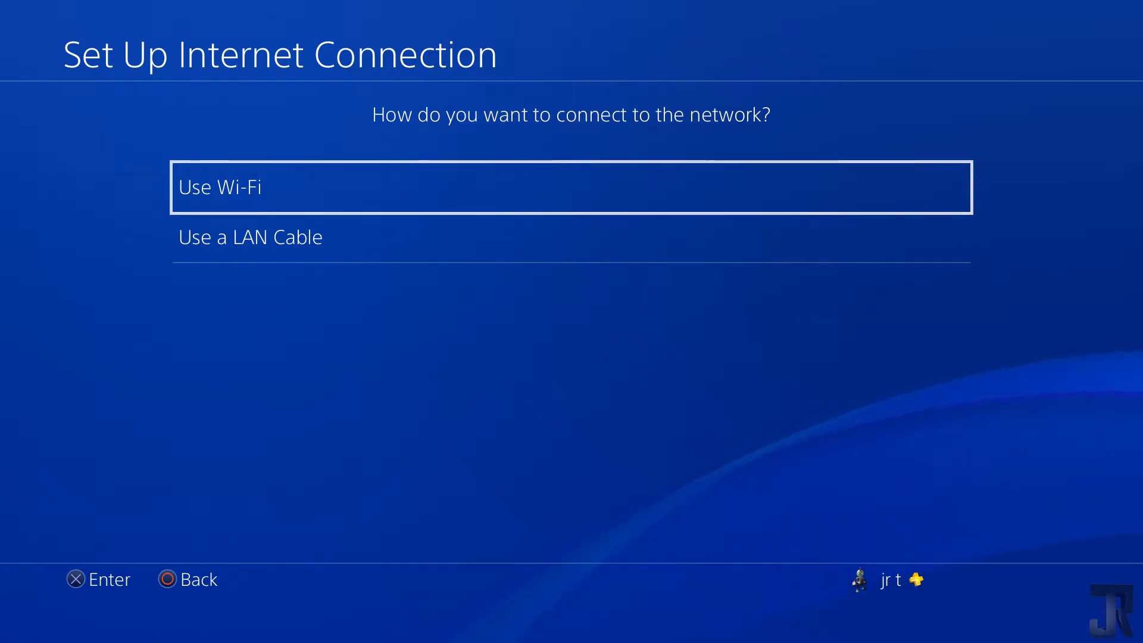
Choose Wi-Fi as the connection type and Custom as the setup method
{"action": "key", "text": "Return"}
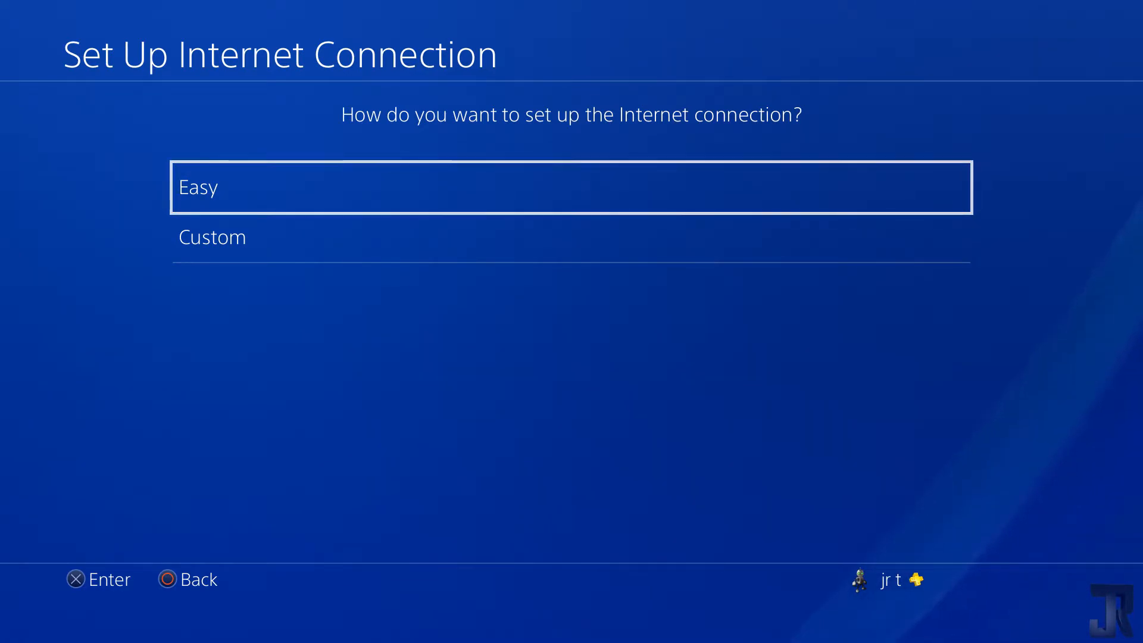
{"action": "key", "text": "Down"}
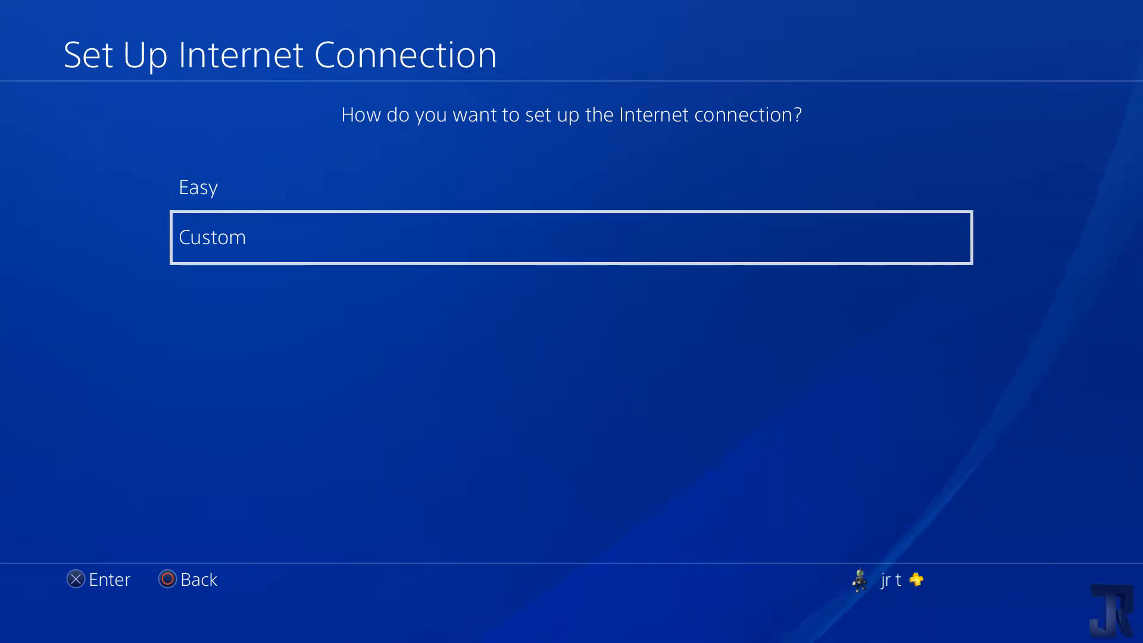
{"action": "key", "text": "Return"}
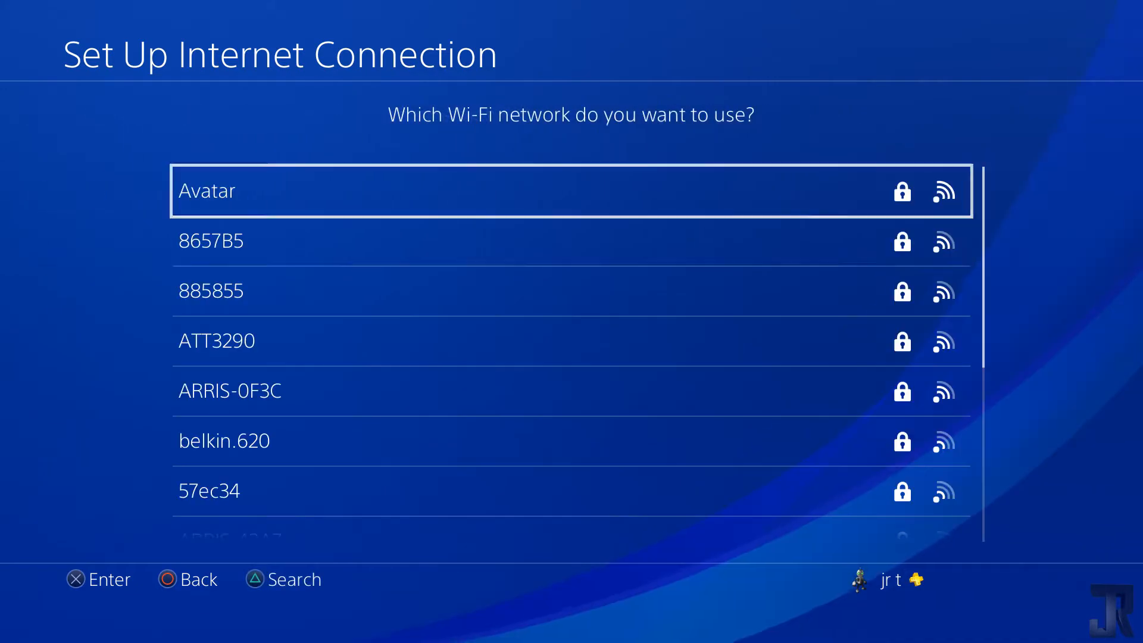
Select the Avatar Wi-Fi network and choose Manual for the IP address settings
{"action": "key", "text": "Down"}
{"action": "key", "text": "Up"}
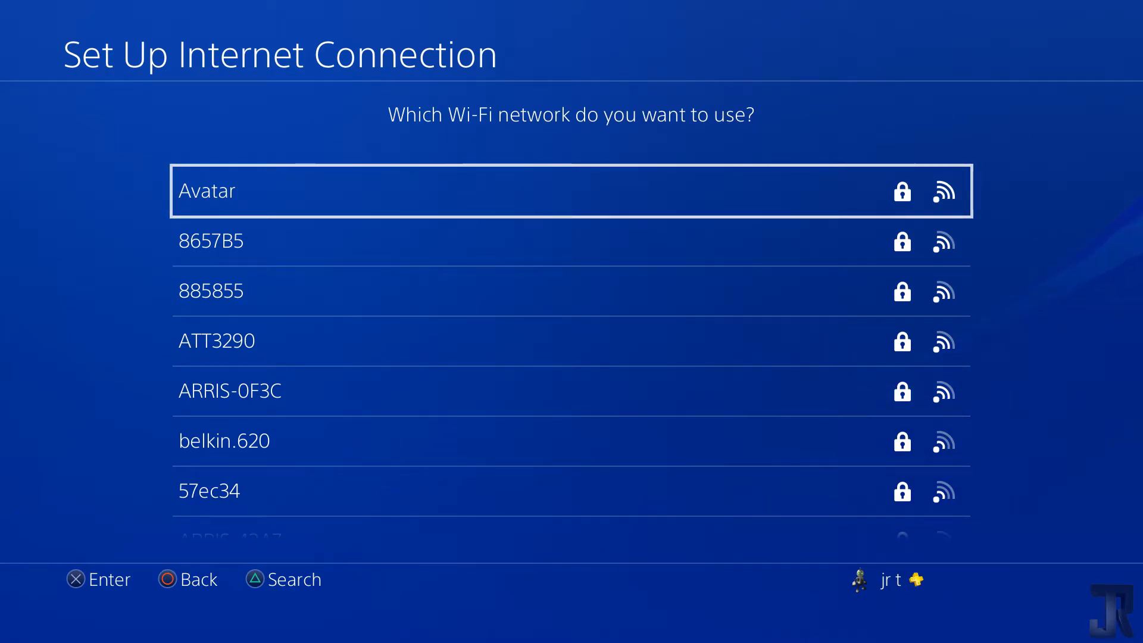
{"action": "key", "text": "Return"}
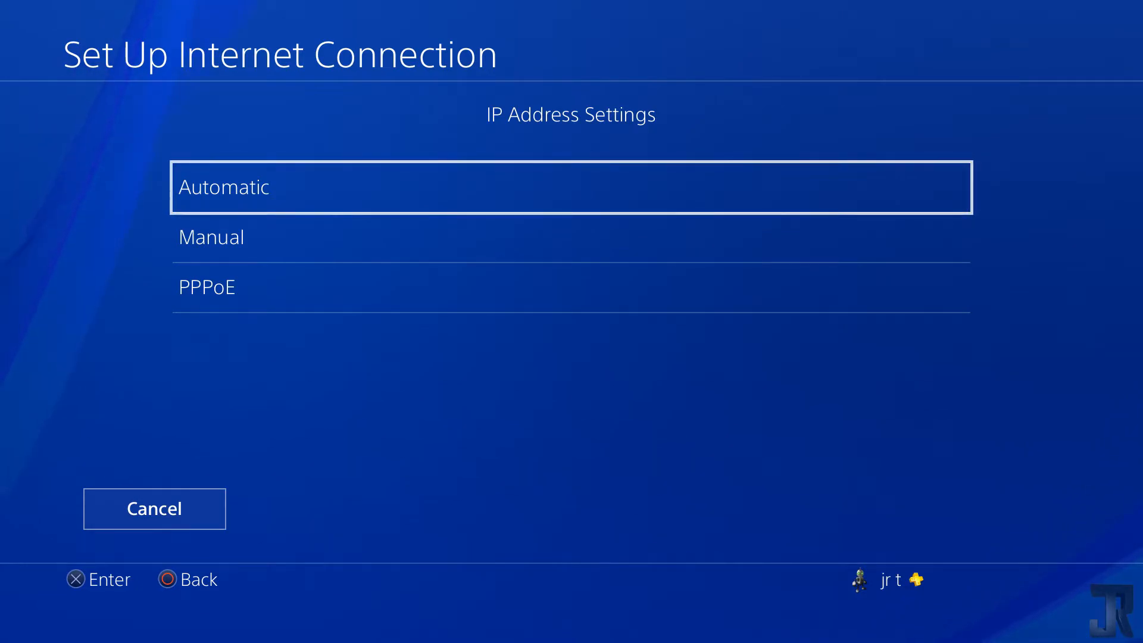
{"action": "key", "text": "Down"}
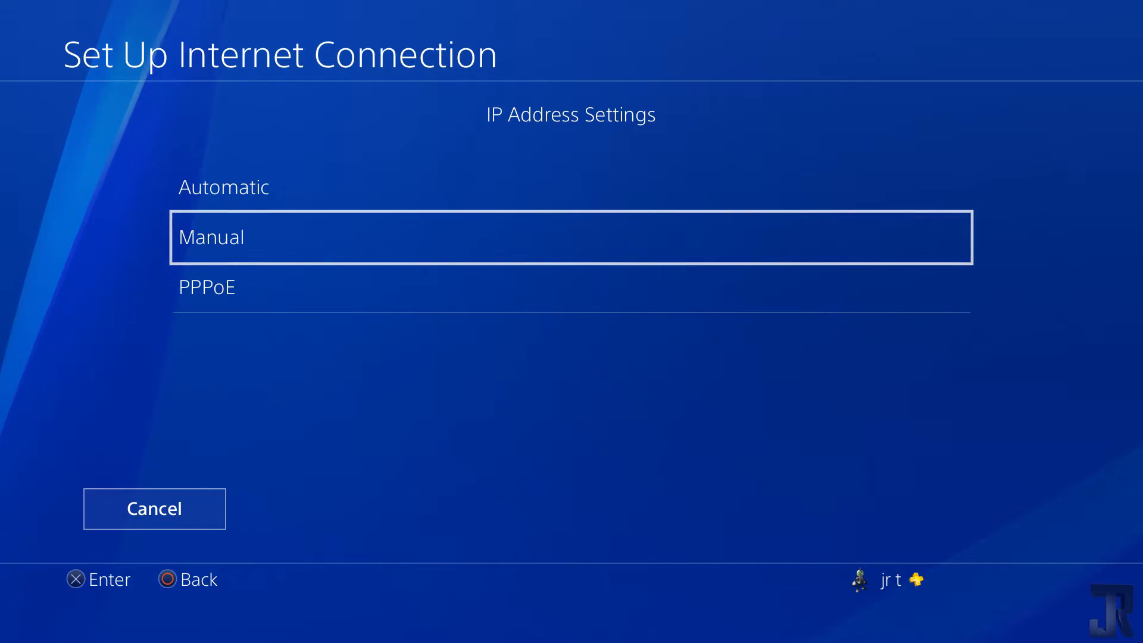
{"action": "key", "text": "Return"}
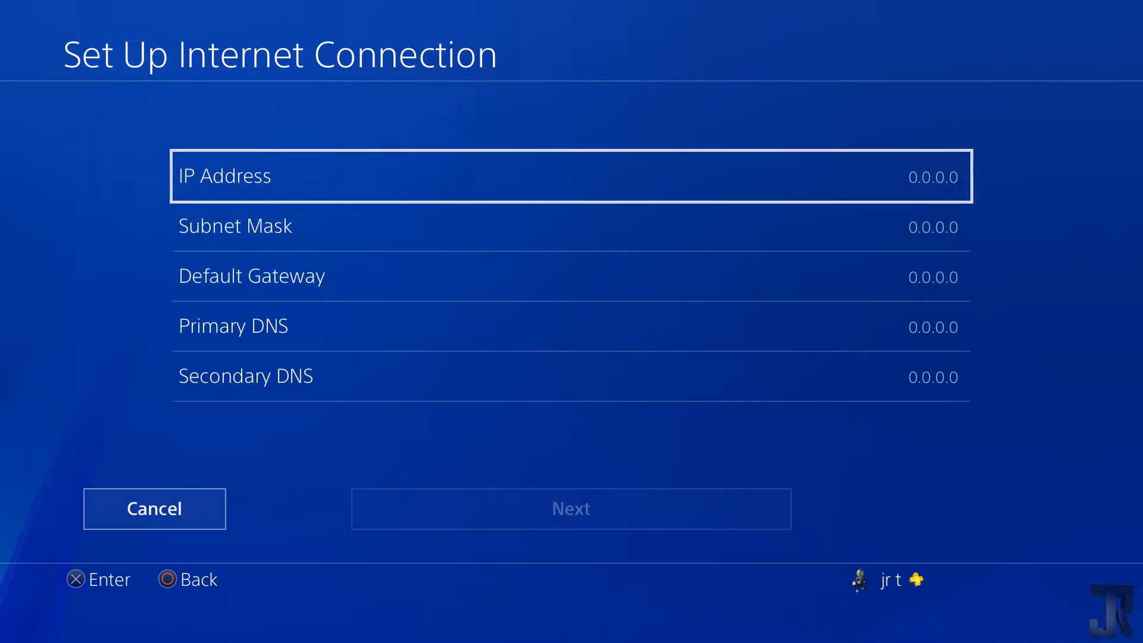
Enter 192.168.0.150 as the console's IP address
{"action": "key", "text": "Return"}
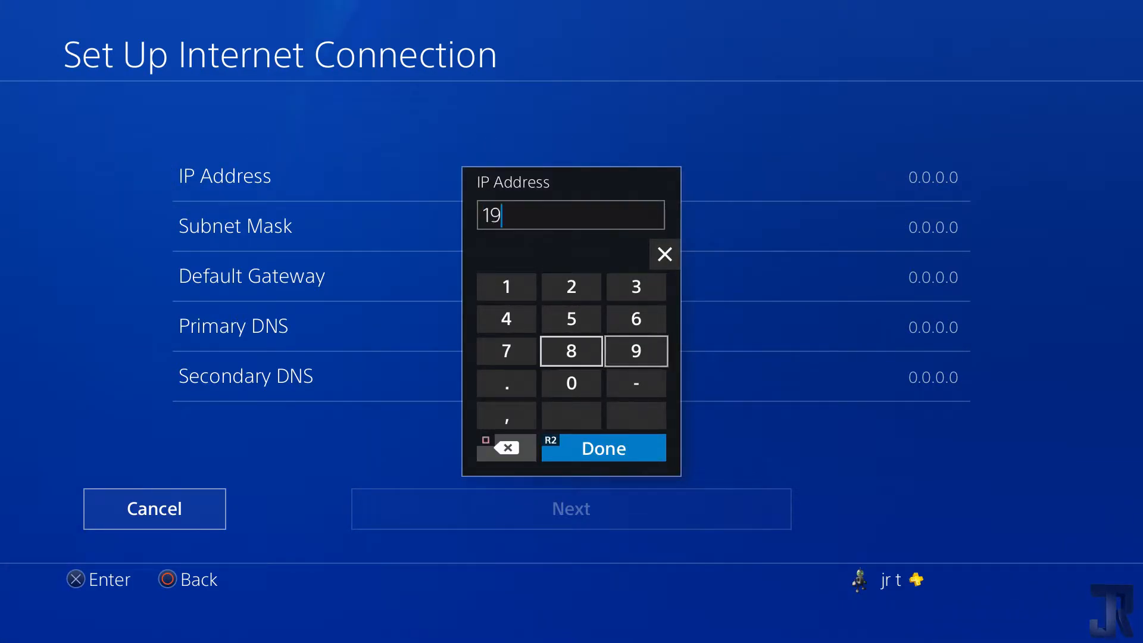
{"action": "key", "text": "Down"}
{"action": "key", "text": "Left"}
{"action": "type", "text": "192.168"}
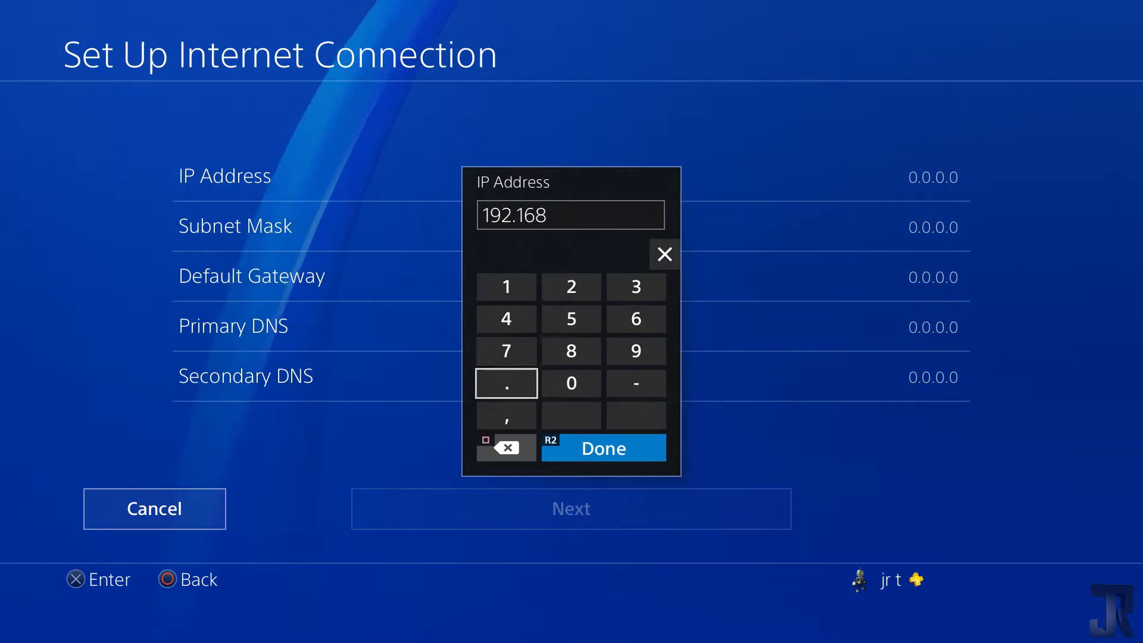
{"action": "type", "text": ".0."}
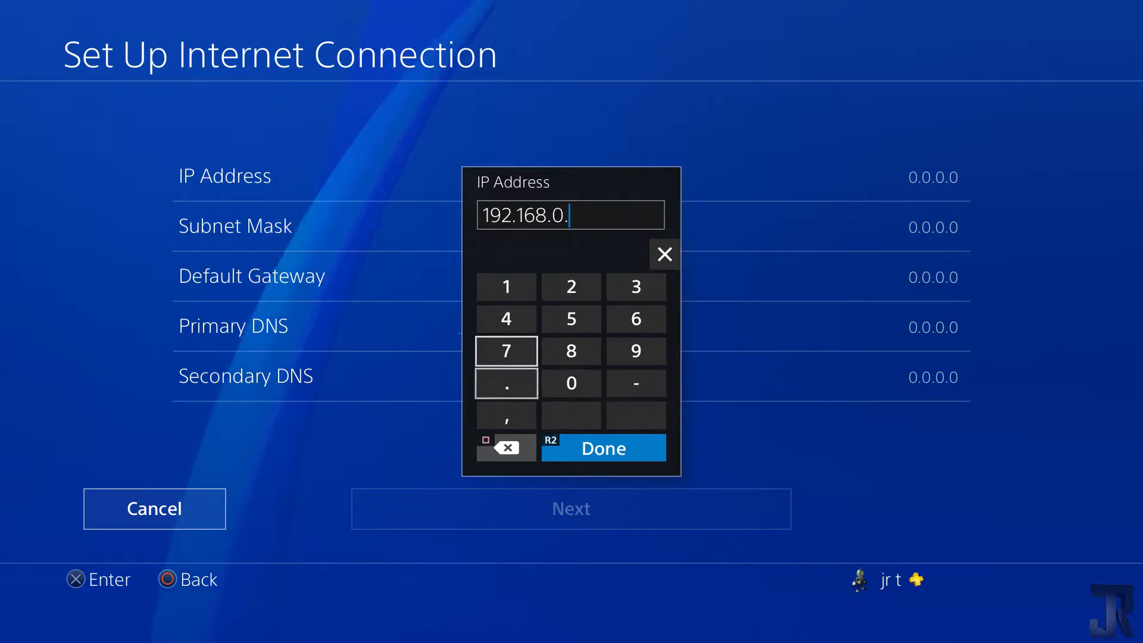
{"action": "type", "text": "150"}
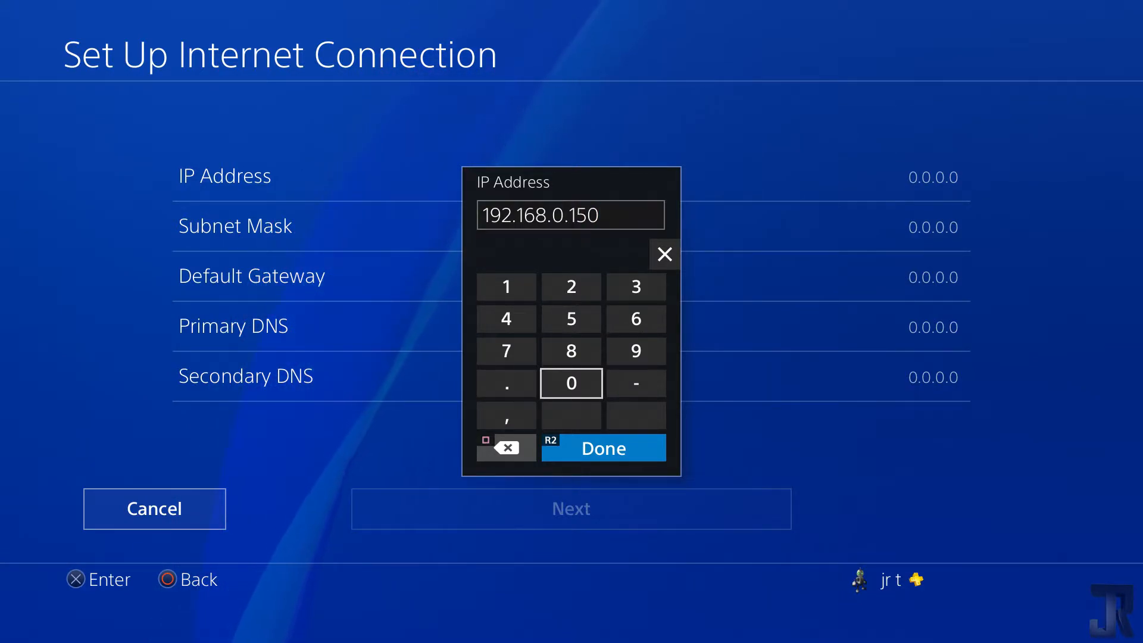
{"action": "key", "text": "Left"}
{"action": "key", "text": "Left"}
{"action": "key", "text": "Left"}
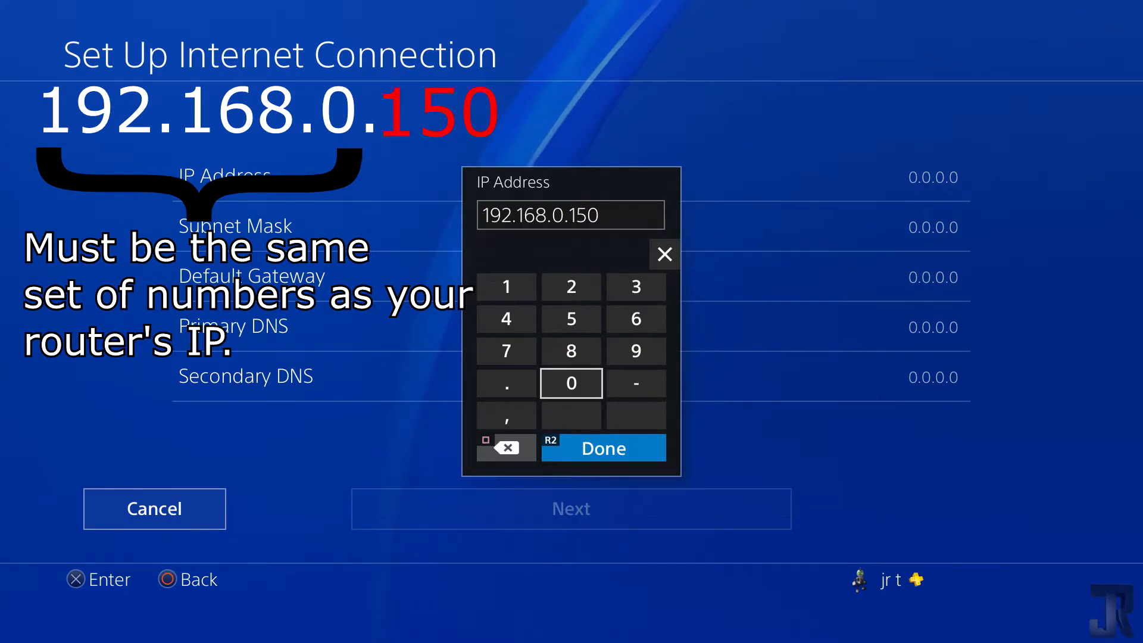
{"action": "key", "text": "Right"}
{"action": "key", "text": "Right"}
{"action": "key", "text": "Right"}
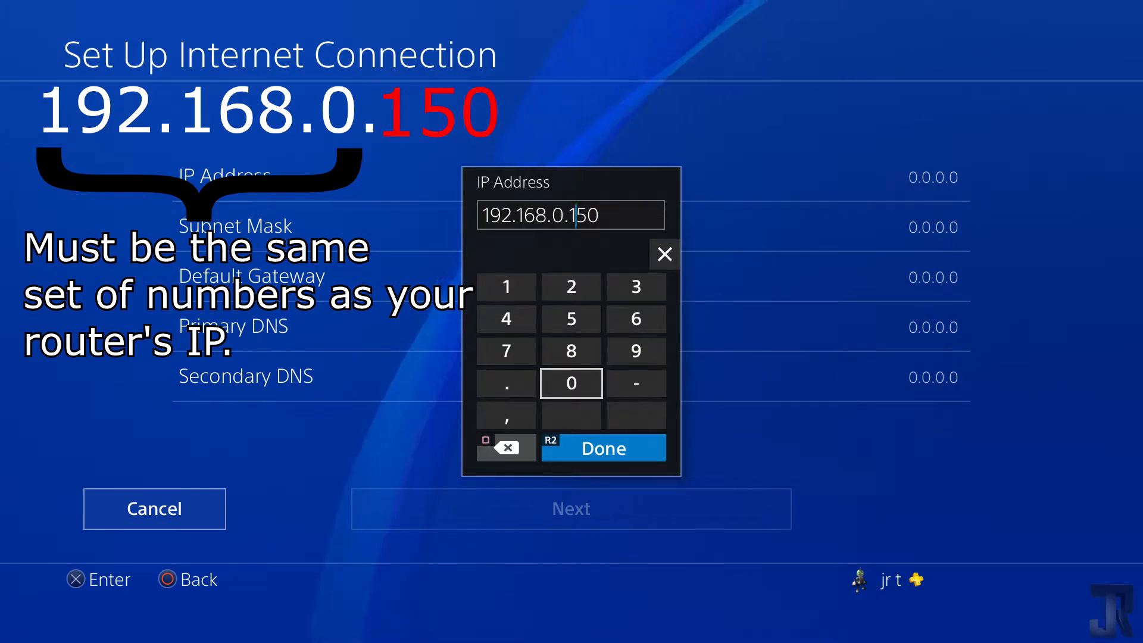
{"action": "key", "text": "Left"}
{"action": "key", "text": "Left"}
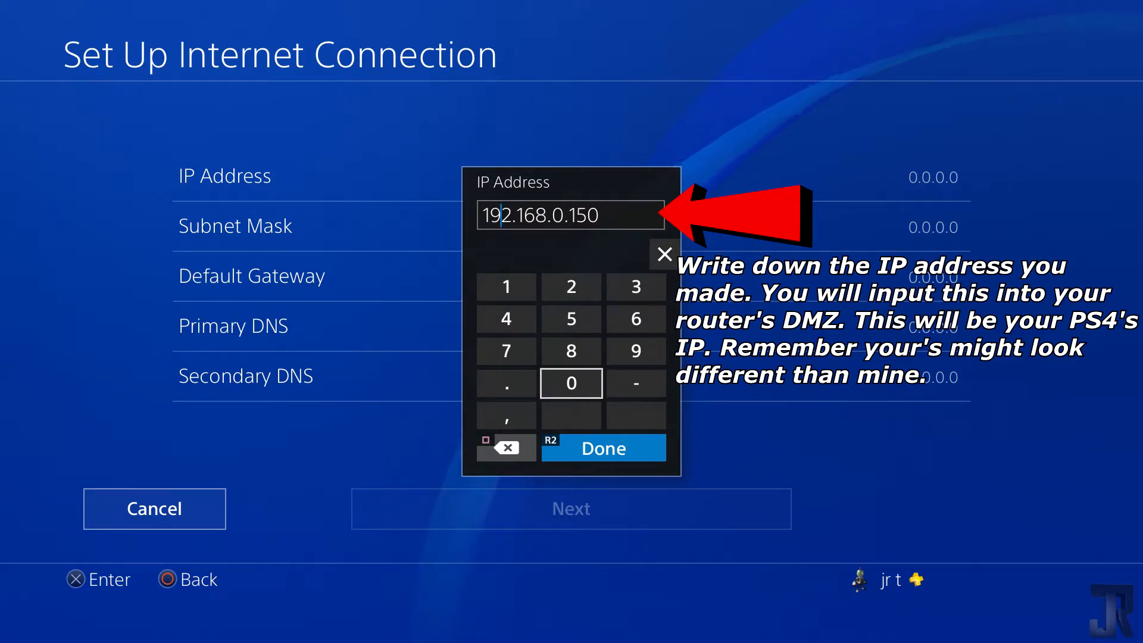
{"action": "key", "text": "Right"}
{"action": "key", "text": "Right"}
{"action": "key", "text": "Right"}
{"action": "key", "text": "Right"}
{"action": "key", "text": "Right"}
{"action": "key", "text": "Right"}
{"action": "key", "text": "Right"}
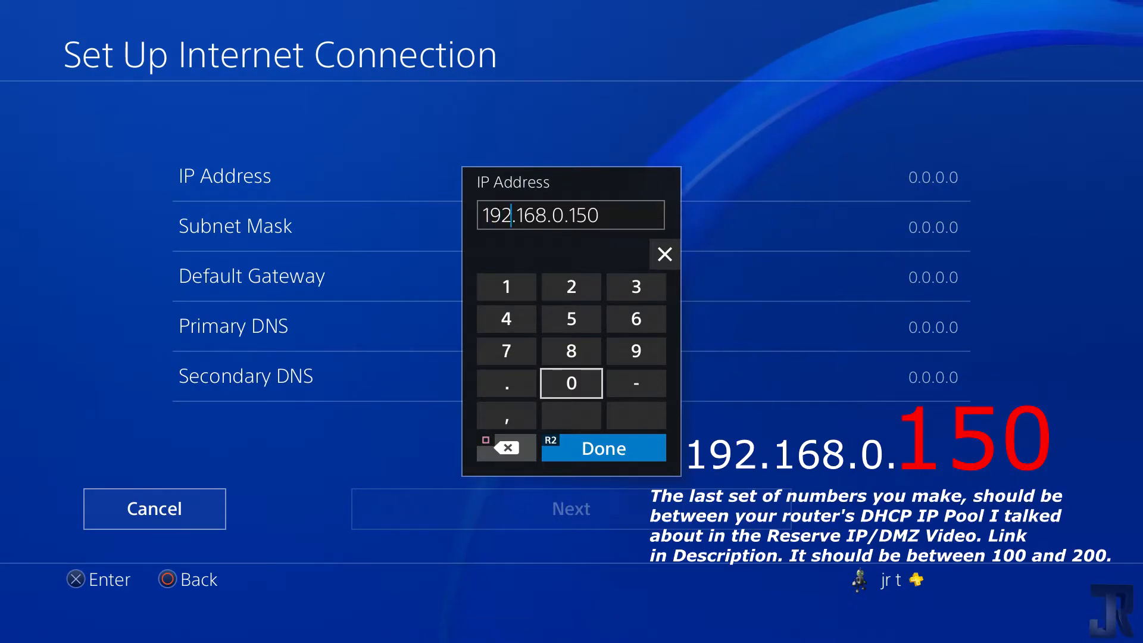
{"action": "key", "text": "Right"}
{"action": "key", "text": "Right"}
{"action": "key", "text": "Right"}
{"action": "key", "text": "Right"}
{"action": "key", "text": "Right"}
{"action": "key", "text": "Right"}
{"action": "key", "text": "Right"}
{"action": "key", "text": "Right"}
{"action": "key", "text": "Right"}
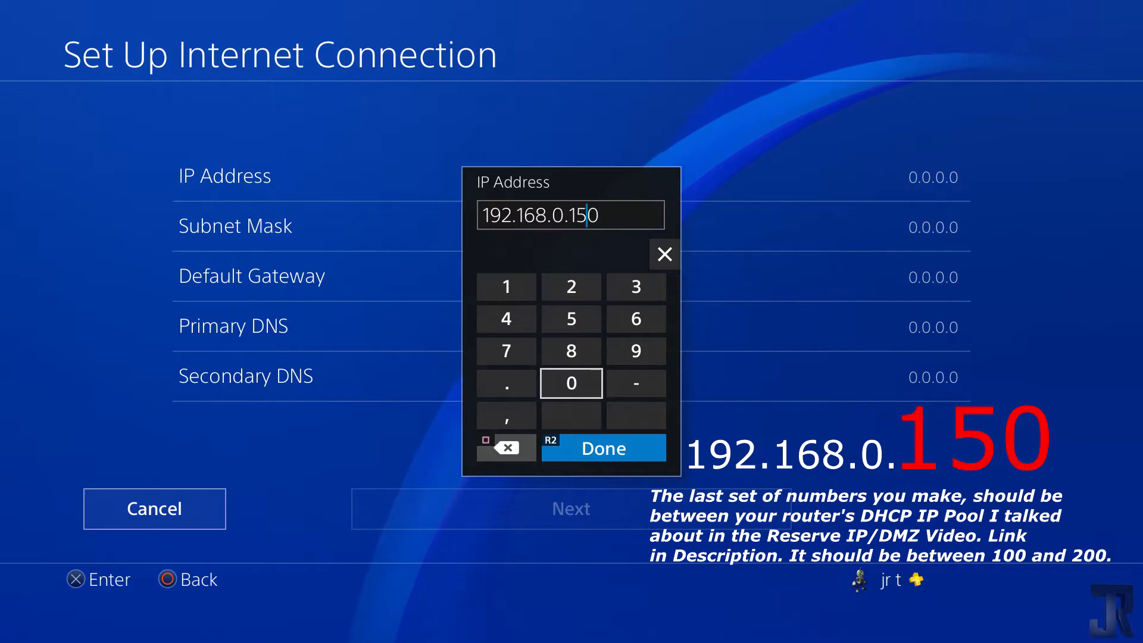
{"action": "key", "text": "Right"}
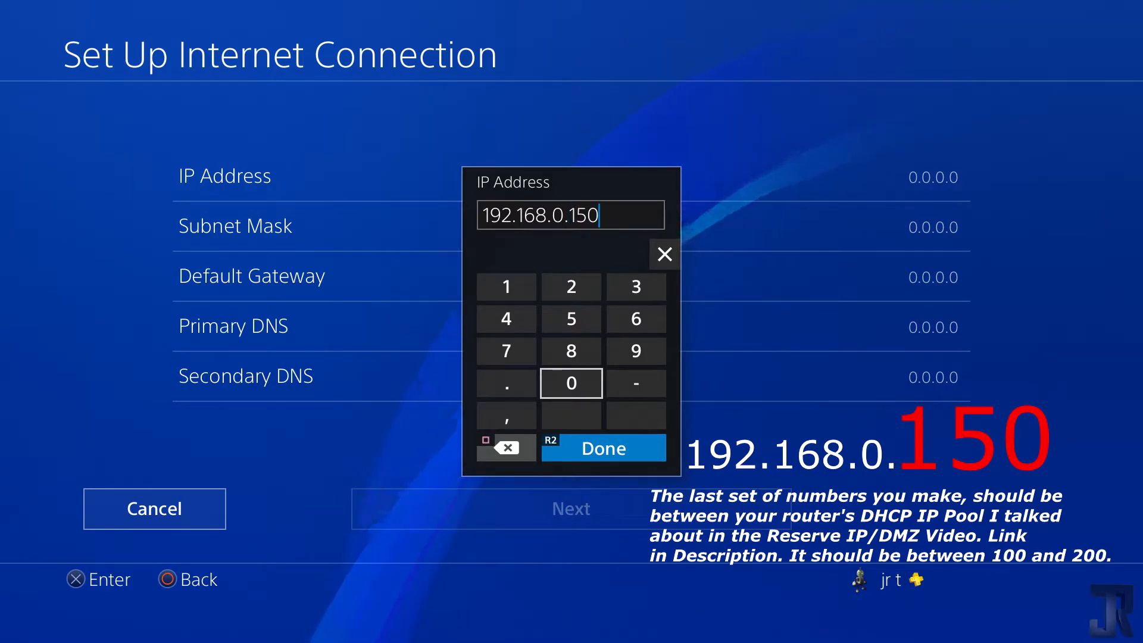
{"action": "key", "text": "Left"}
{"action": "key", "text": "Left"}
{"action": "key", "text": "Left"}
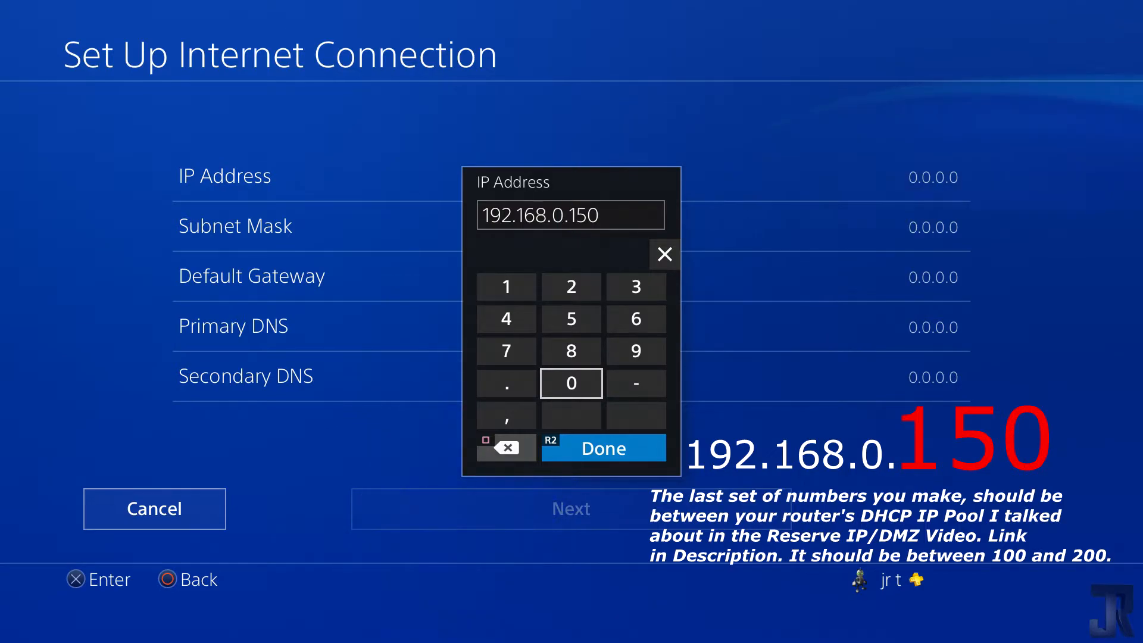
Accept the IP address entry and clear the Subnet Mask value
{"action": "key", "text": "Return"}
{"action": "key", "text": "Down"}
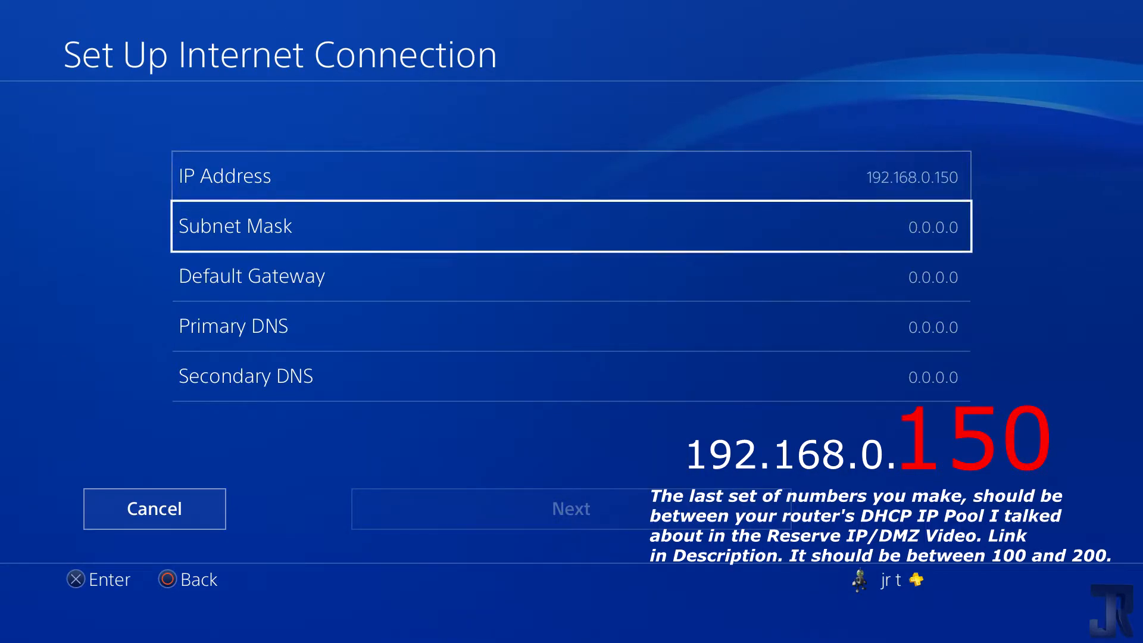
{"action": "key", "text": "Return"}
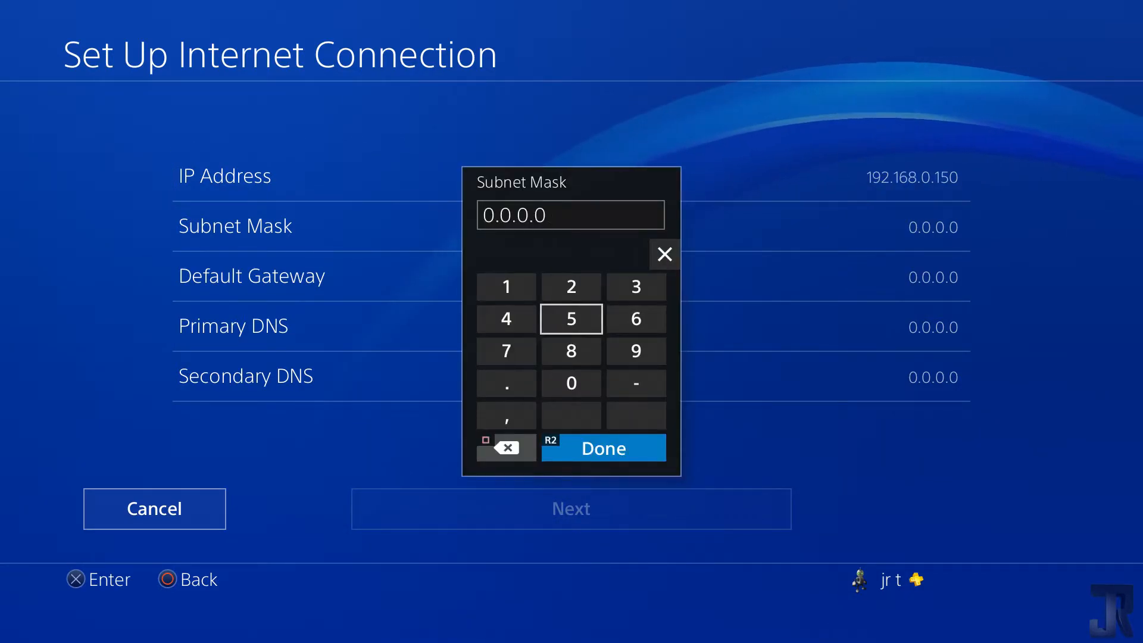
{"action": "key", "text": "BackSpace"}
{"action": "key", "text": "BackSpace"}
{"action": "key", "text": "BackSpace"}
{"action": "key", "text": "BackSpace"}
{"action": "key", "text": "BackSpace"}
{"action": "key", "text": "BackSpace"}
{"action": "key", "text": "BackSpace"}
{"action": "key", "text": "Up"}
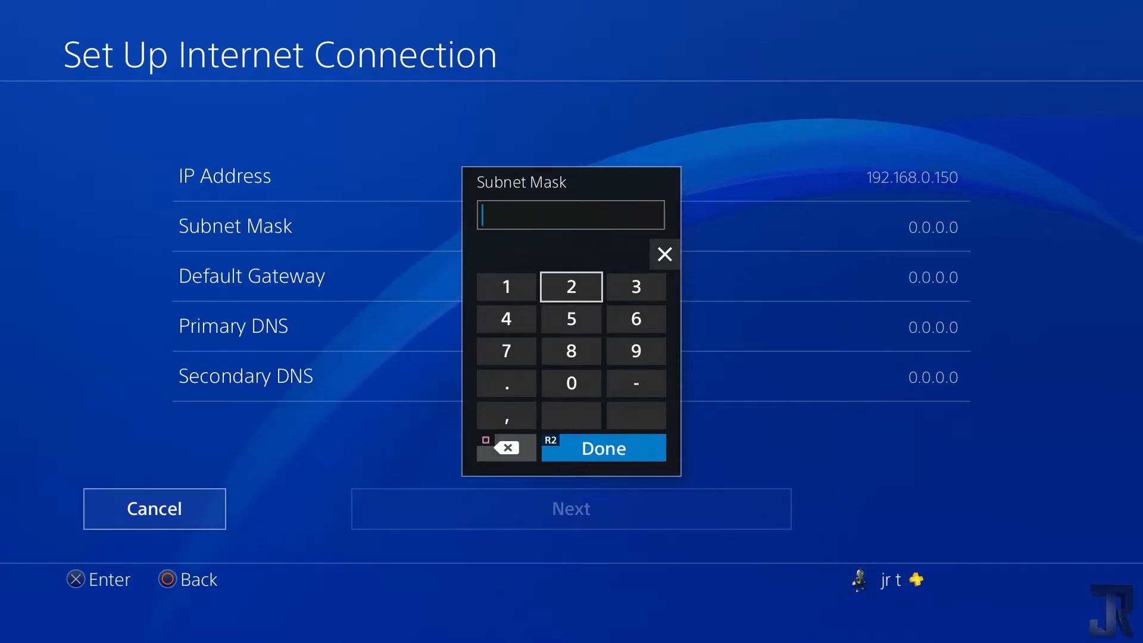
Enter 255.255.255.0 as the subnet mask and accept the entry
{"action": "type", "text": "2"}
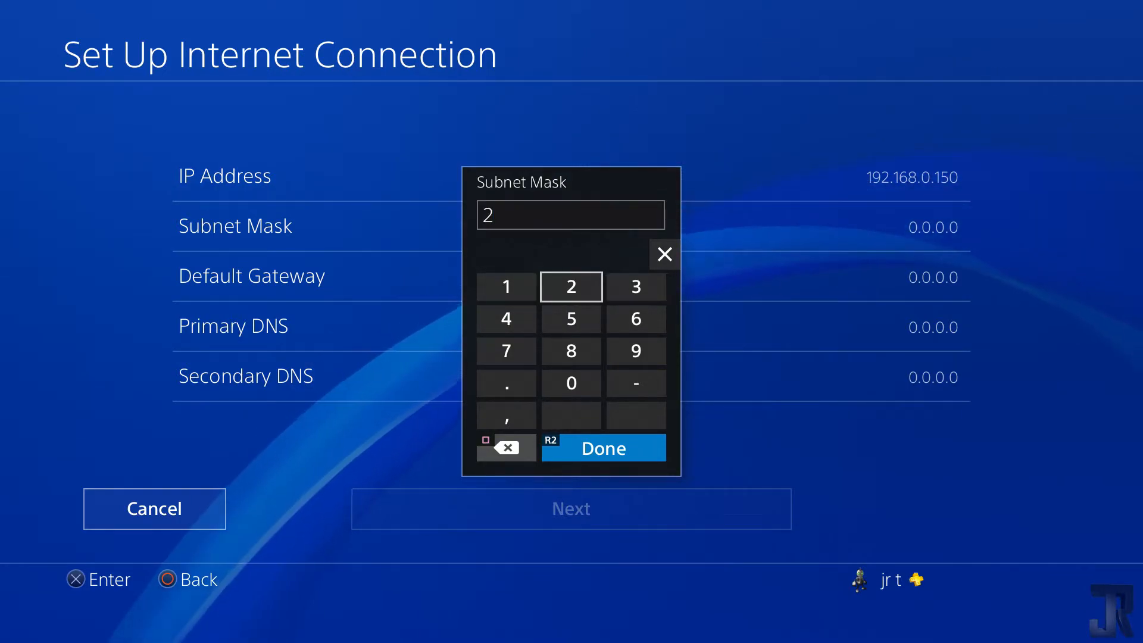
{"action": "key", "text": "Down"}
{"action": "type", "text": "55"}
{"action": "key", "text": "Down"}
{"action": "key", "text": "Down"}
{"action": "key", "text": "Left"}
{"action": "type", "text": "."}
{"action": "key", "text": "Right"}
{"action": "key", "text": "Up"}
{"action": "key", "text": "Up"}
{"action": "key", "text": "Up"}
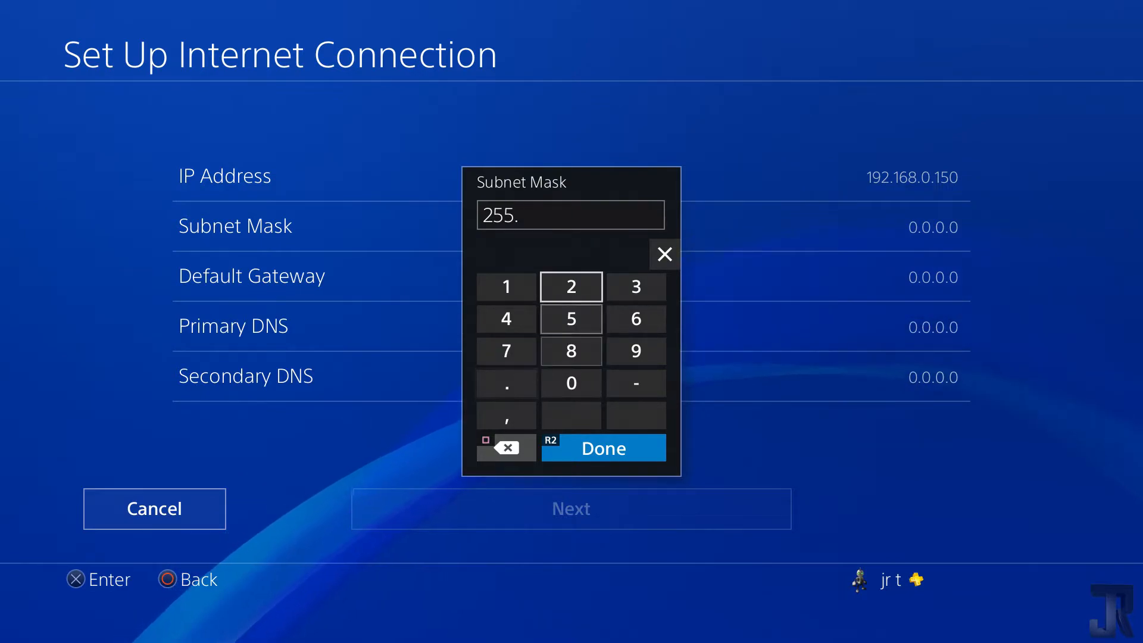
{"action": "type", "text": "2"}
{"action": "key", "text": "Down"}
{"action": "type", "text": "55"}
{"action": "key", "text": "Down"}
{"action": "key", "text": "Down"}
{"action": "key", "text": "Left"}
{"action": "type", "text": "."}
{"action": "key", "text": "Right"}
{"action": "key", "text": "Up"}
{"action": "key", "text": "Up"}
{"action": "key", "text": "Up"}
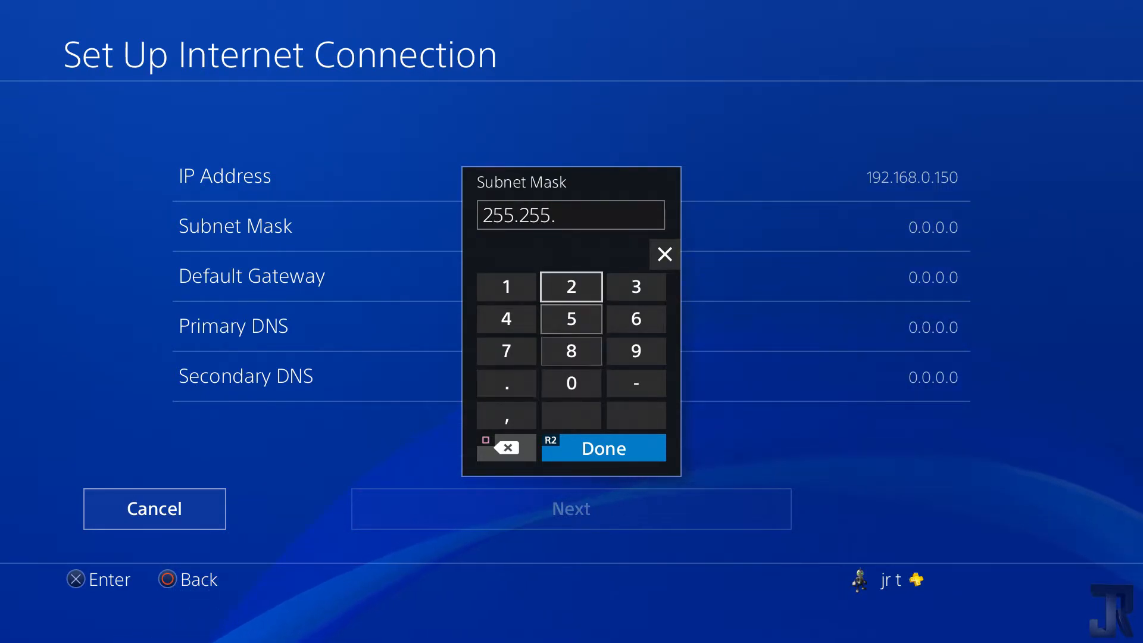
{"action": "type", "text": "2"}
{"action": "key", "text": "Down"}
{"action": "type", "text": "55"}
{"action": "key", "text": "Down"}
{"action": "key", "text": "Down"}
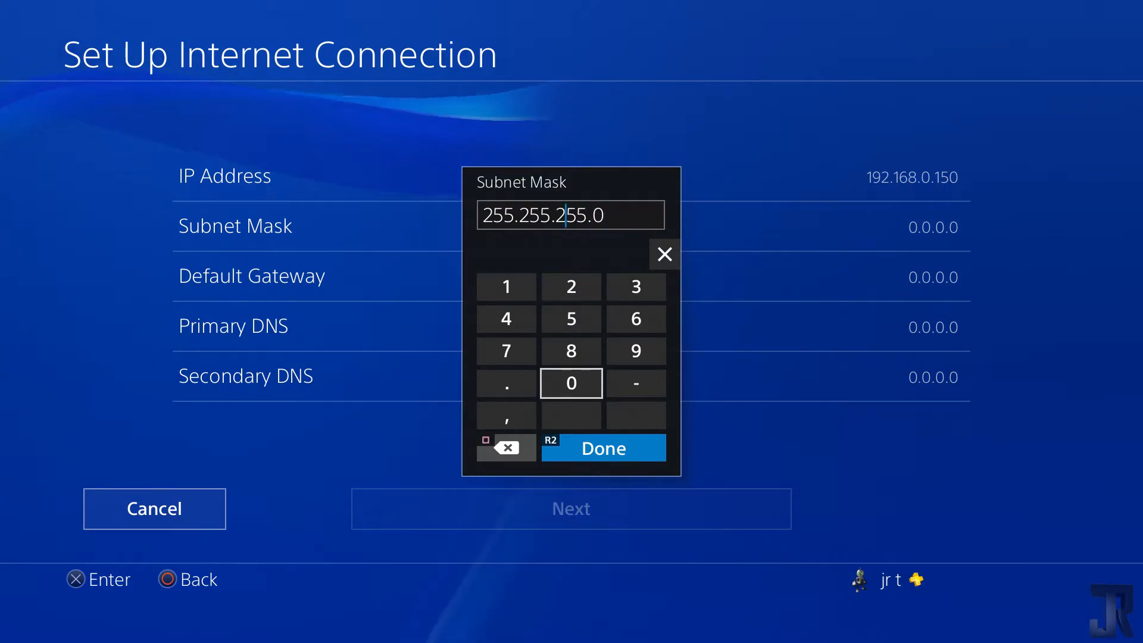
{"action": "key", "text": "Left"}
{"action": "key", "text": "Left"}
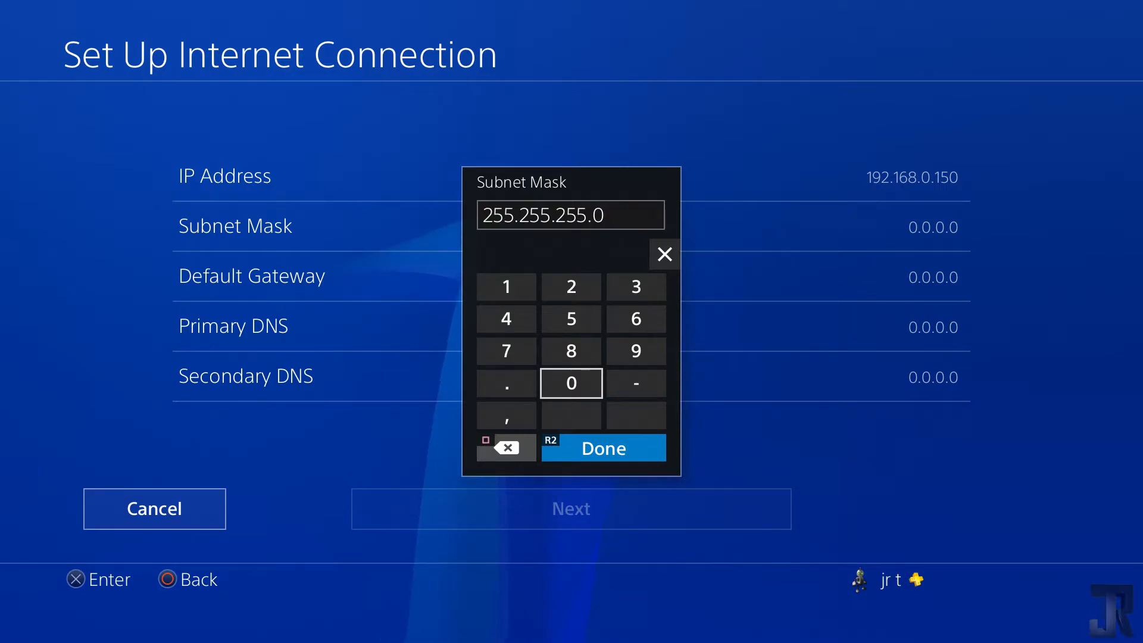
{"action": "key", "text": "Return"}
Replace the Default Gateway value with the router's address, 192.168.0.1, and accept the entry
{"action": "key", "text": "Down"}
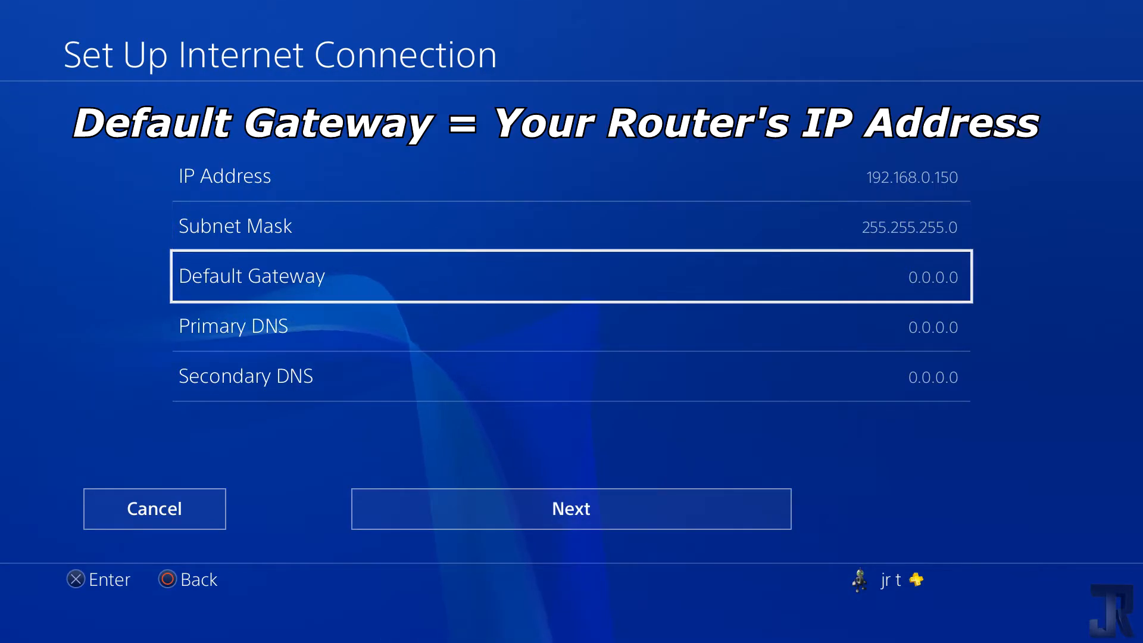
{"action": "key", "text": "Return"}
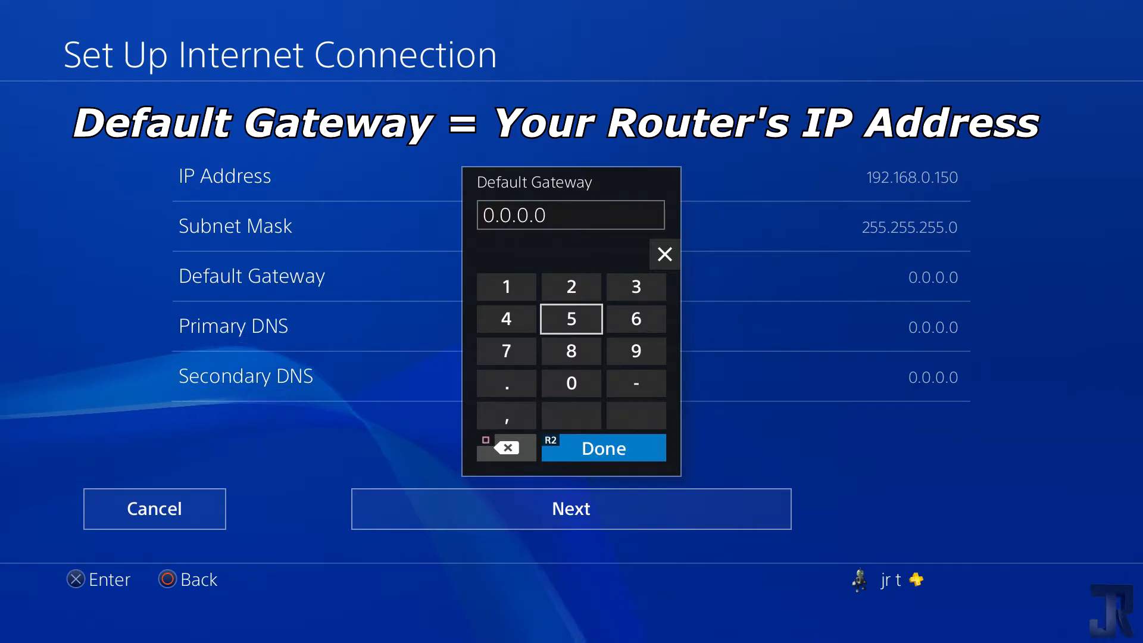
{"action": "key", "text": "BackSpace"}
{"action": "key", "text": "BackSpace"}
{"action": "key", "text": "BackSpace"}
{"action": "key", "text": "BackSpace"}
{"action": "key", "text": "BackSpace"}
{"action": "key", "text": "BackSpace"}
{"action": "key", "text": "BackSpace"}
{"action": "key", "text": "Up"}
{"action": "key", "text": "Right"}
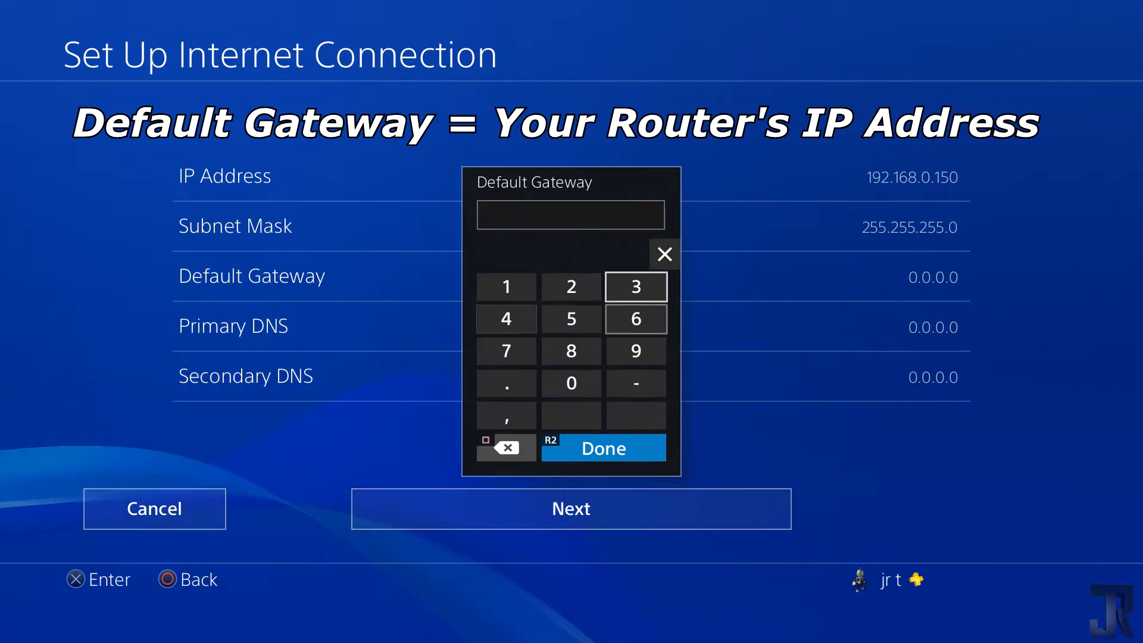
{"action": "key", "text": "Left"}
{"action": "key", "text": "Left"}
{"action": "type", "text": "1"}
{"action": "key", "text": "Down"}
{"action": "key", "text": "Down"}
{"action": "key", "text": "Right"}
{"action": "key", "text": "Right"}
{"action": "type", "text": "9"}
{"action": "key", "text": "Up"}
{"action": "key", "text": "Up"}
{"action": "key", "text": "Left"}
{"action": "type", "text": "2"}
{"action": "key", "text": "Down"}
{"action": "key", "text": "Down"}
{"action": "key", "text": "Down"}
{"action": "key", "text": "Left"}
{"action": "type", "text": "."}
{"action": "key", "text": "Up"}
{"action": "key", "text": "Up"}
{"action": "key", "text": "Up"}
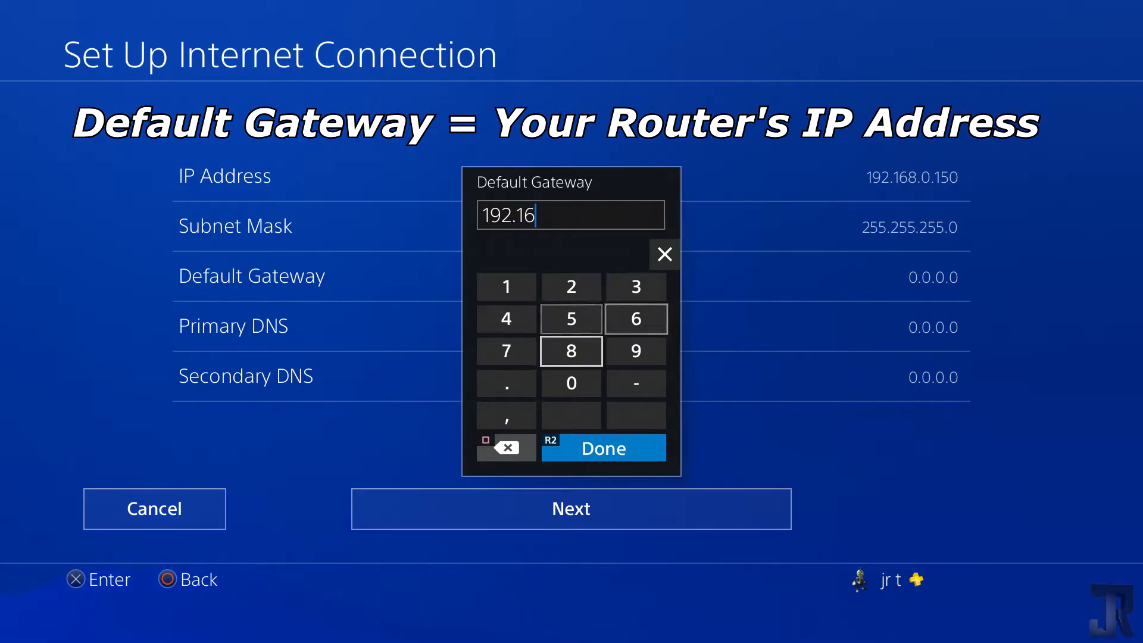
{"action": "type", "text": "168.0."}
{"action": "key", "text": "Up"}
{"action": "type", "text": "1"}
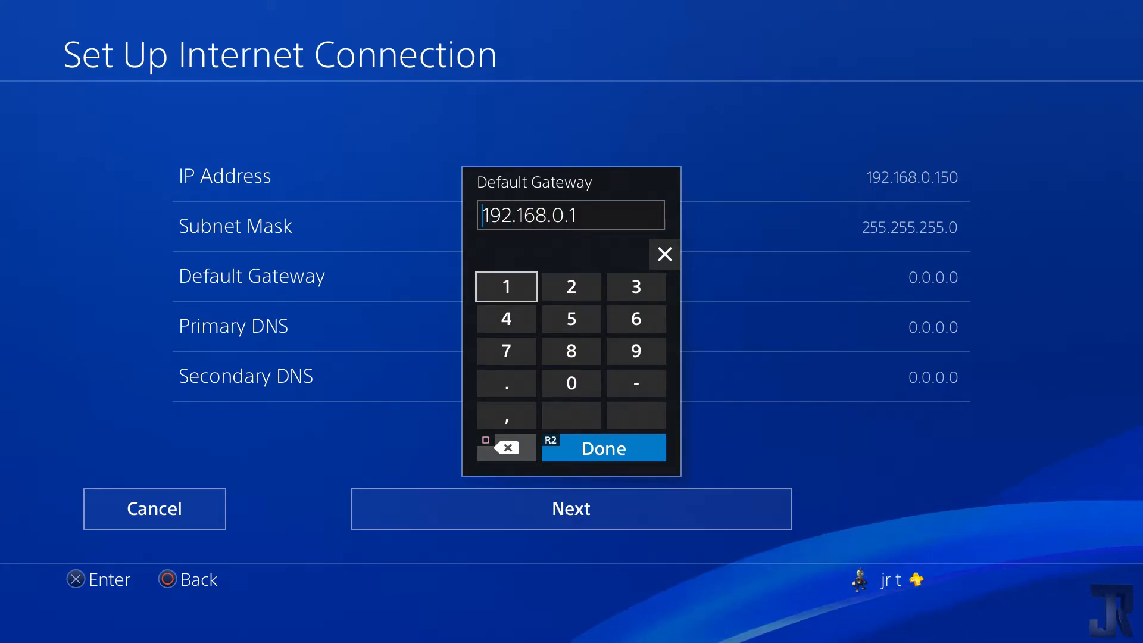
{"action": "key", "text": "Right"}
{"action": "key", "text": "Right"}
{"action": "key", "text": "Right"}
{"action": "key", "text": "Right"}
{"action": "key", "text": "Right"}
{"action": "key", "text": "Right"}
{"action": "key", "text": "Right"}
{"action": "key", "text": "Right"}
{"action": "key", "text": "Right"}
{"action": "key", "text": "Right"}
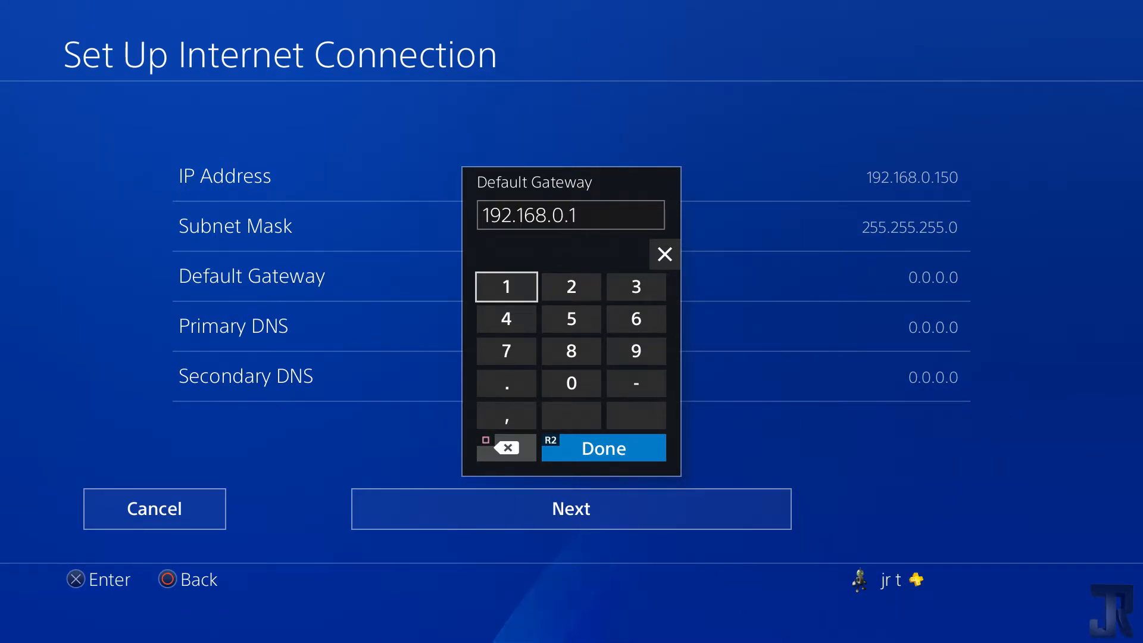
{"action": "key", "text": "Return"}
Set the Primary DNS to 192.168.0.1 and accept the entry
{"action": "key", "text": "Down"}
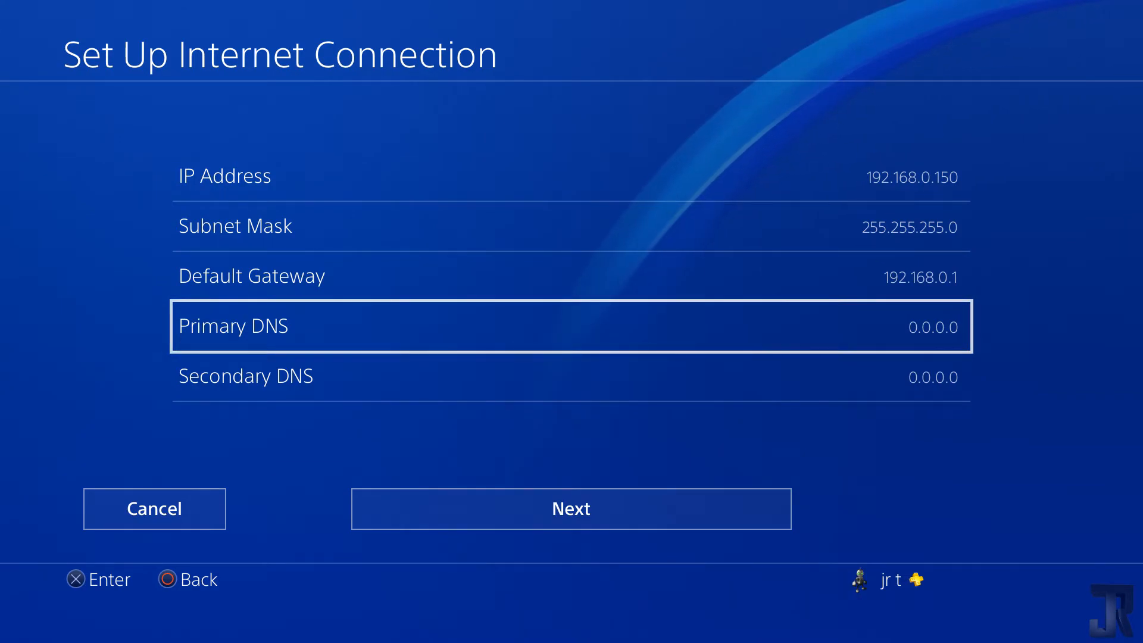
{"action": "key", "text": "Return"}
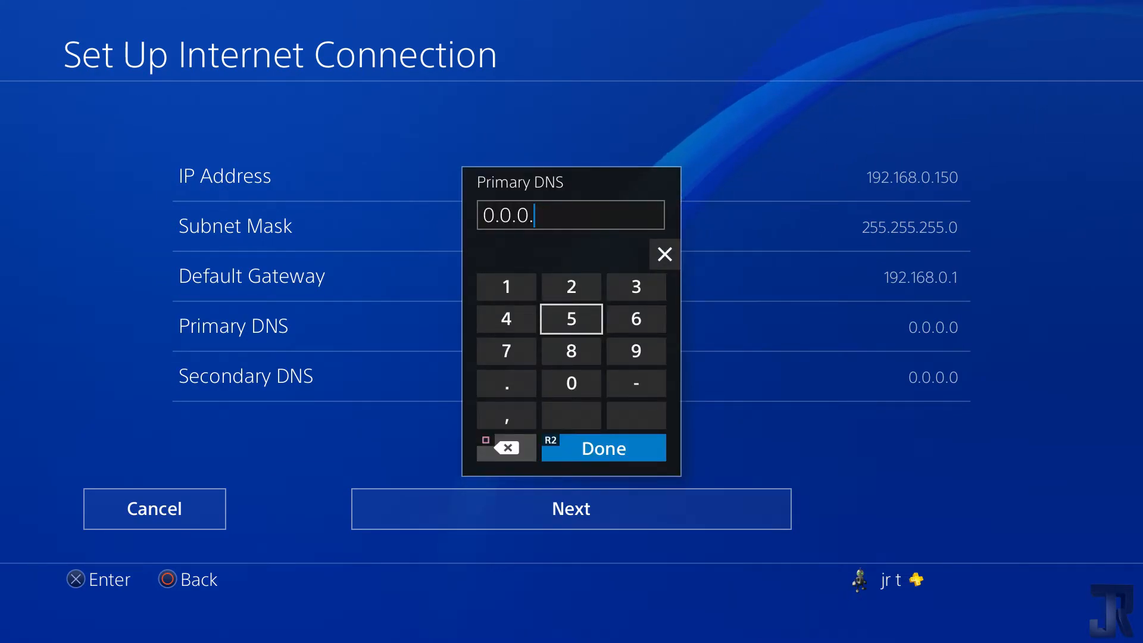
{"action": "key", "text": "Up"}
{"action": "key", "text": "Left"}
{"action": "type", "text": "1"}
{"action": "key", "text": "Down"}
{"action": "key", "text": "Down"}
{"action": "key", "text": "Right"}
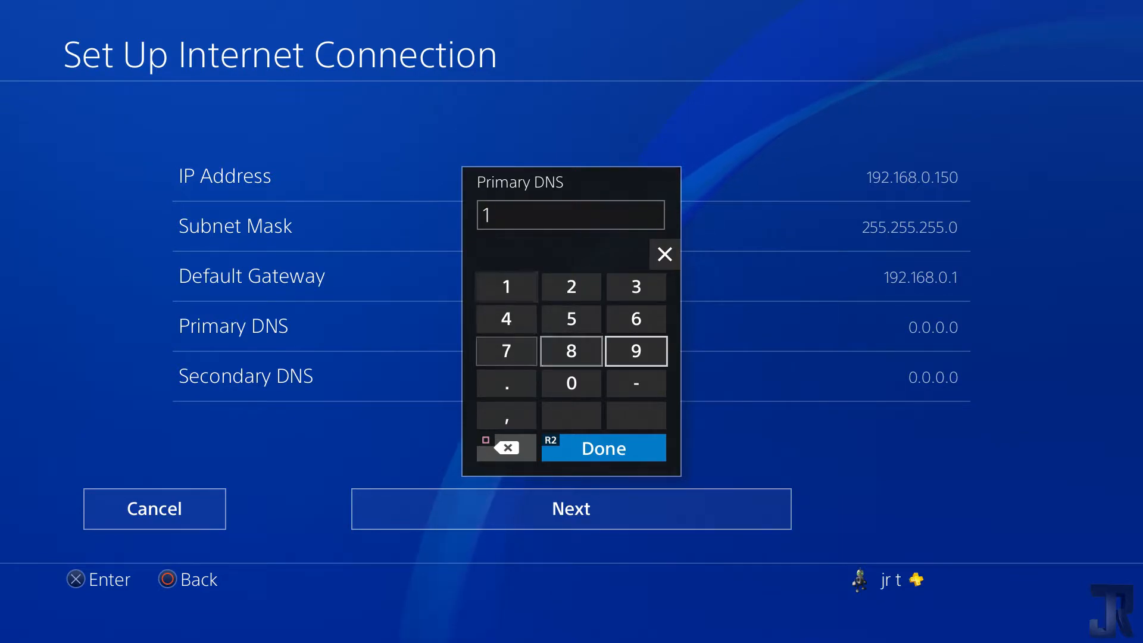
{"action": "type", "text": "9"}
{"action": "key", "text": "Up"}
{"action": "type", "text": "2"}
{"action": "key", "text": "Left"}
{"action": "key", "text": "Down"}
{"action": "type", "text": ".168.0"}
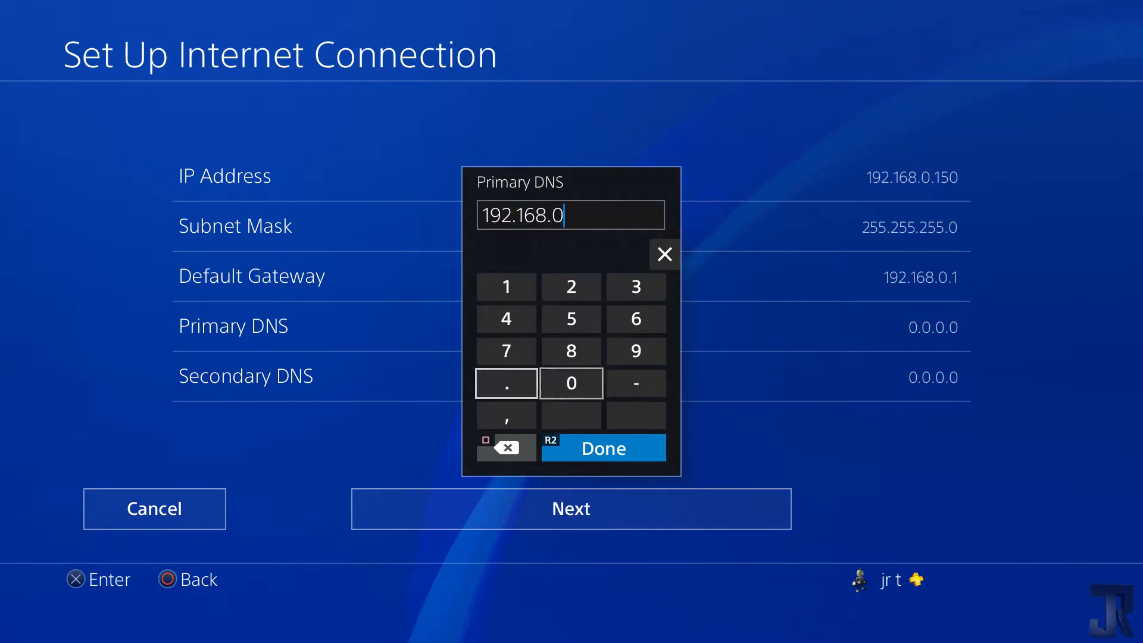
{"action": "type", "text": "."}
{"action": "key", "text": "Up"}
{"action": "key", "text": "Up"}
{"action": "key", "text": "Up"}
{"action": "type", "text": "1"}
{"action": "key", "text": "Return"}
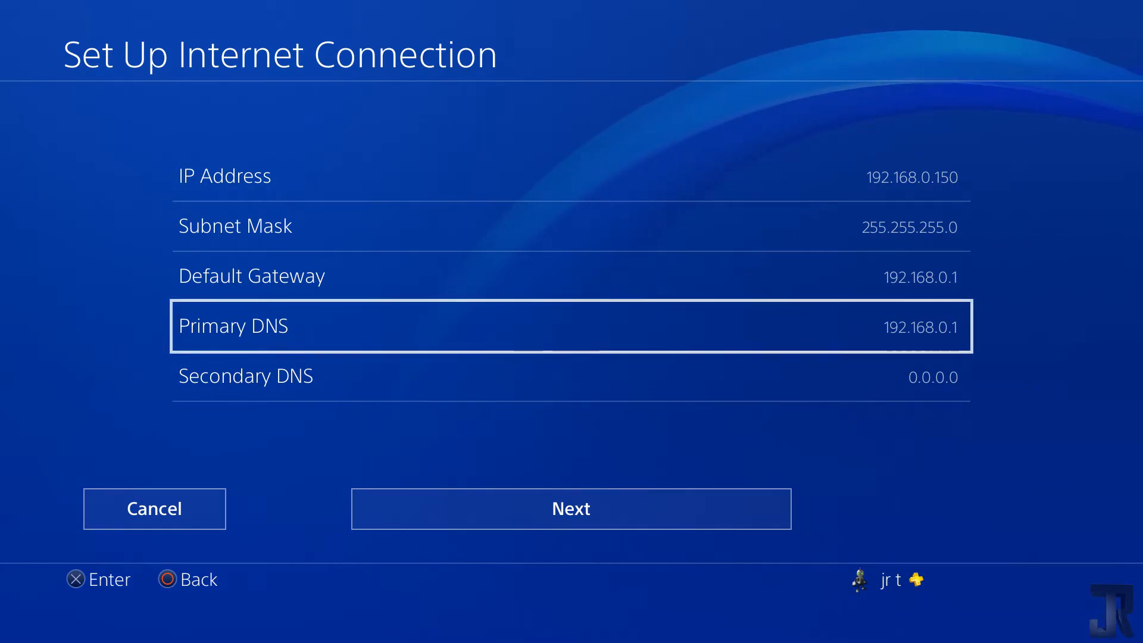
Review the manual IP address, subnet mask, default gateway, primary DNS and secondary DNS entries
{"action": "key", "text": "Up"}
{"action": "key", "text": "Down"}
{"action": "key", "text": "Down"}
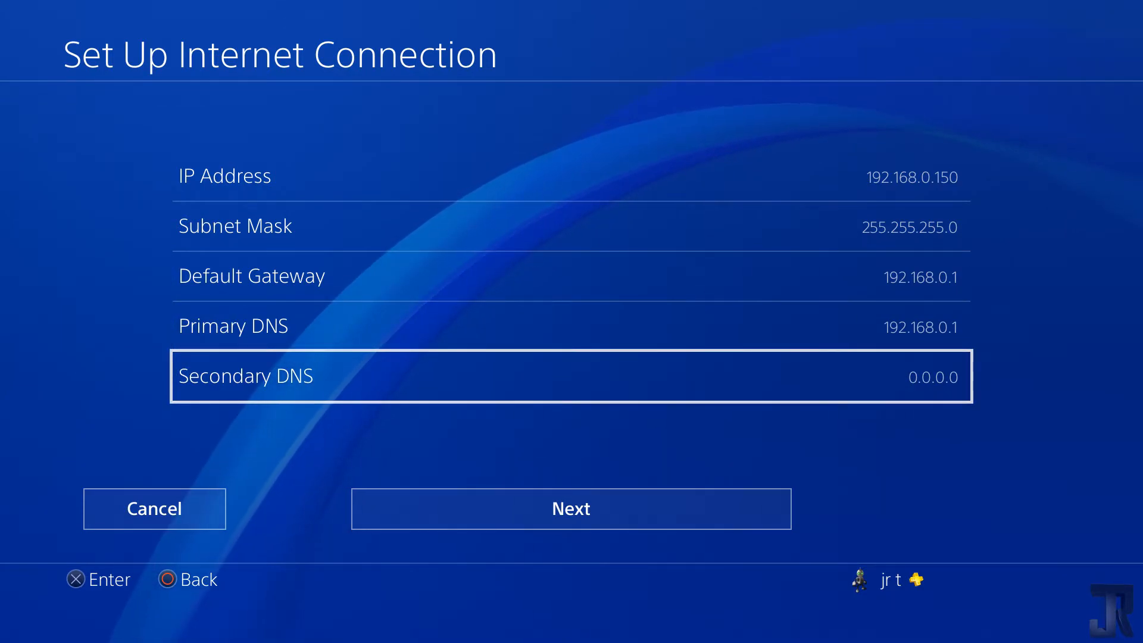
{"action": "key", "text": "Down"}
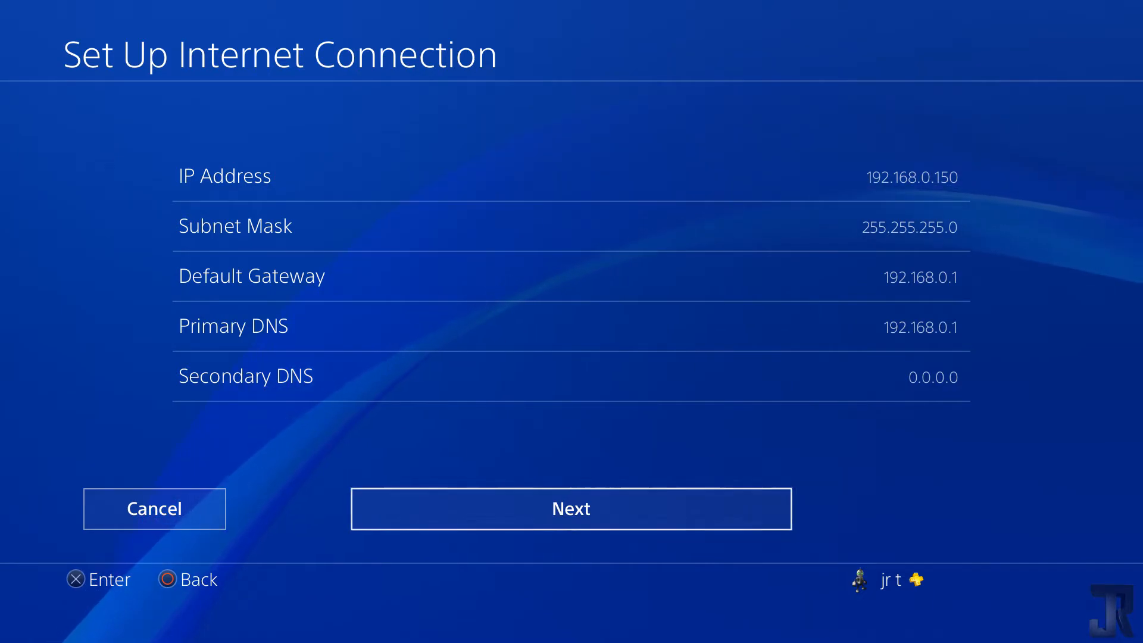
{"action": "key", "text": "Up"}
{"action": "key", "text": "Up"}
{"action": "key", "text": "Up"}
{"action": "key", "text": "Up"}
{"action": "key", "text": "Up"}
{"action": "key", "text": "Down"}
{"action": "key", "text": "Down"}
{"action": "key", "text": "Down"}
{"action": "key", "text": "Down"}
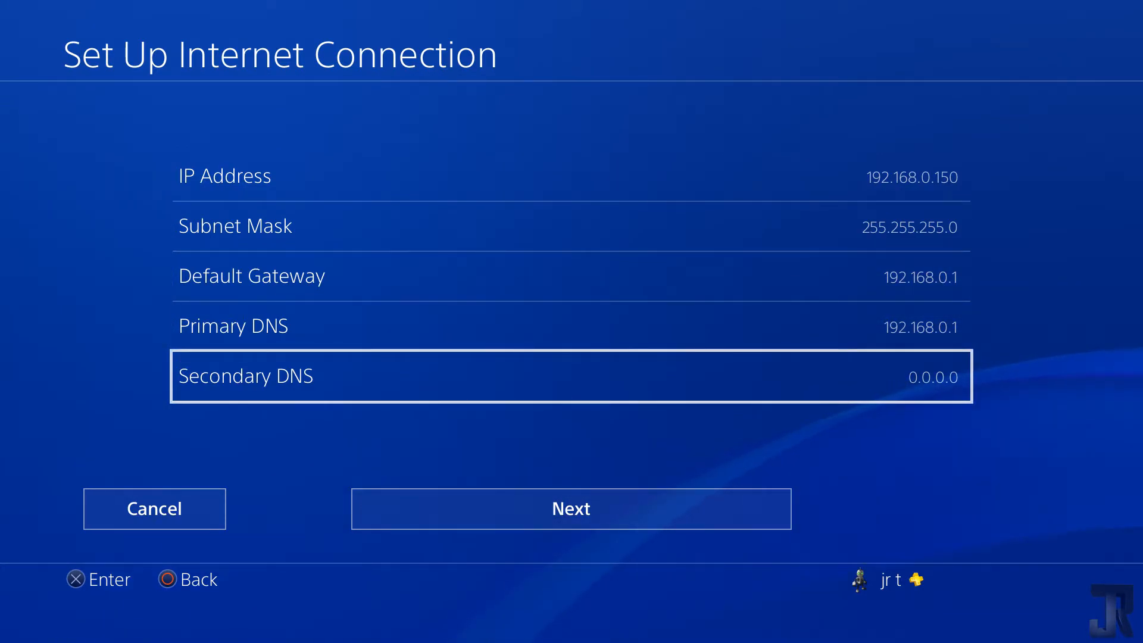
{"action": "key", "text": "Up"}
{"action": "key", "text": "Up"}
{"action": "key", "text": "Up"}
{"action": "key", "text": "Up"}
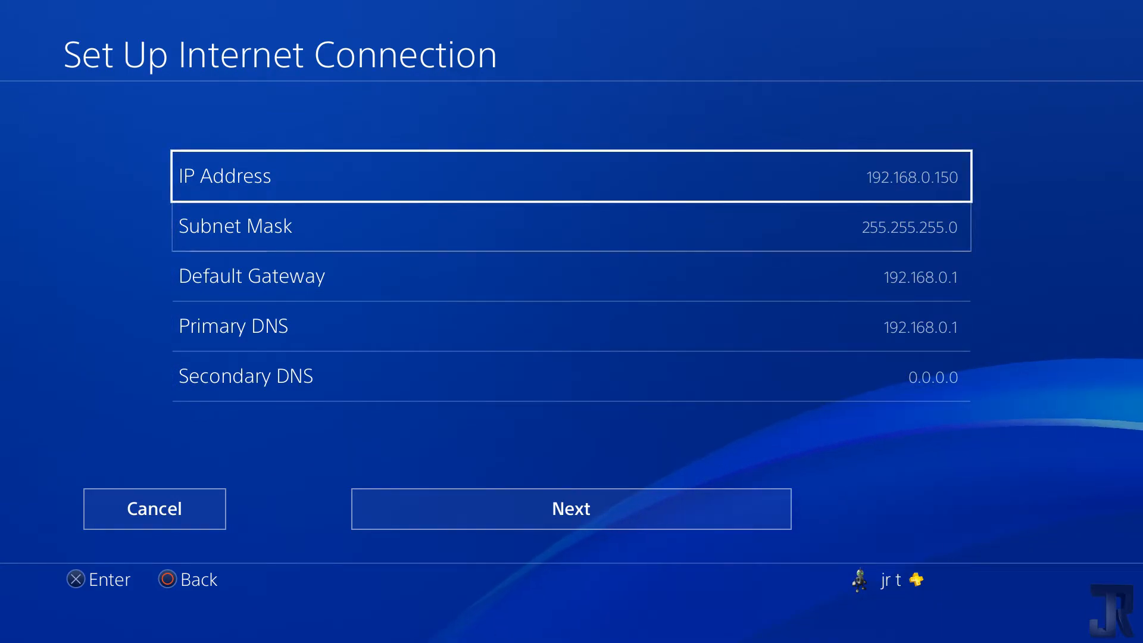
{"action": "key", "text": "Down"}
{"action": "key", "text": "Down"}
{"action": "key", "text": "Down"}
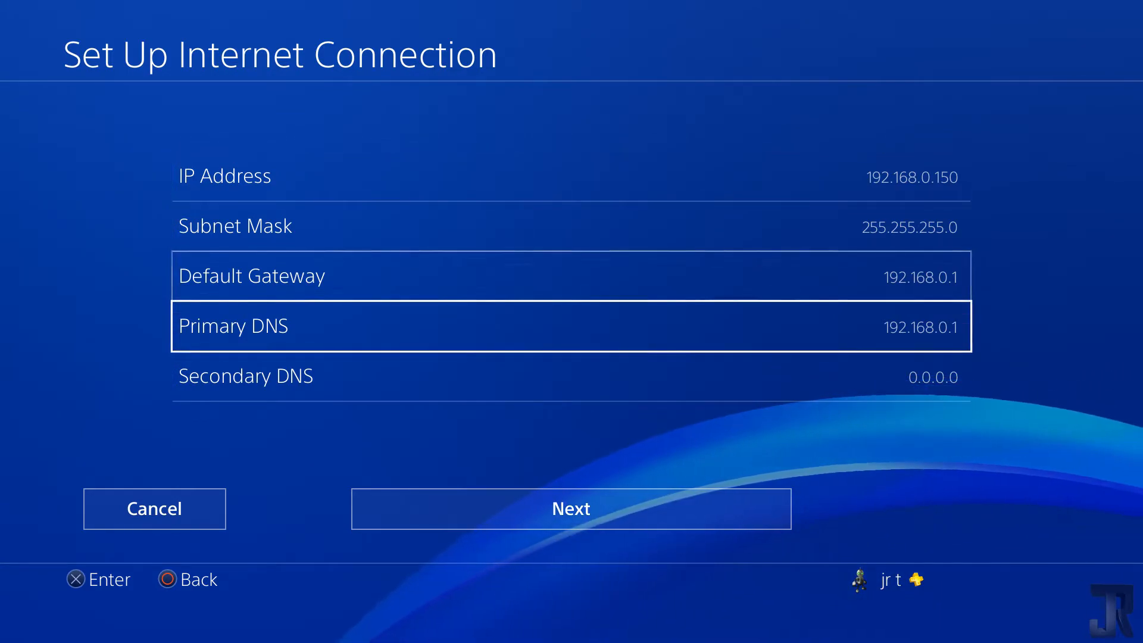
{"action": "key", "text": "Up"}
{"action": "key", "text": "Up"}
{"action": "key", "text": "Down"}
{"action": "key", "text": "Down"}
{"action": "key", "text": "Down"}
{"action": "key", "text": "Up"}
{"action": "key", "text": "Up"}
{"action": "key", "text": "Up"}
{"action": "key", "text": "Up"}
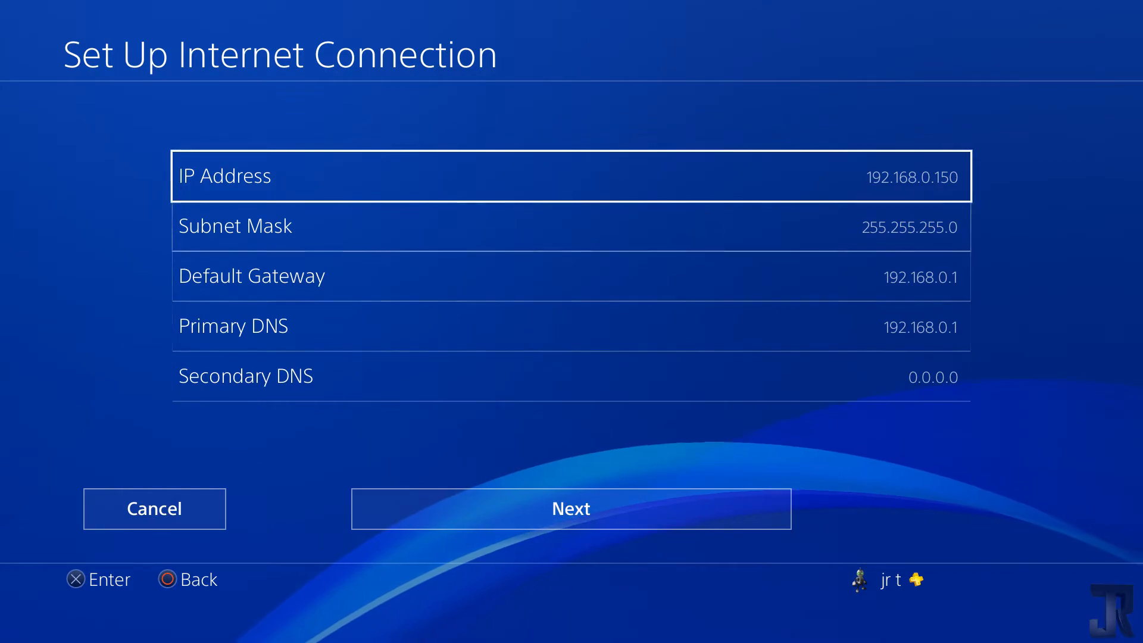
{"action": "key", "text": "Down"}
{"action": "key", "text": "Down"}
{"action": "key", "text": "Down"}
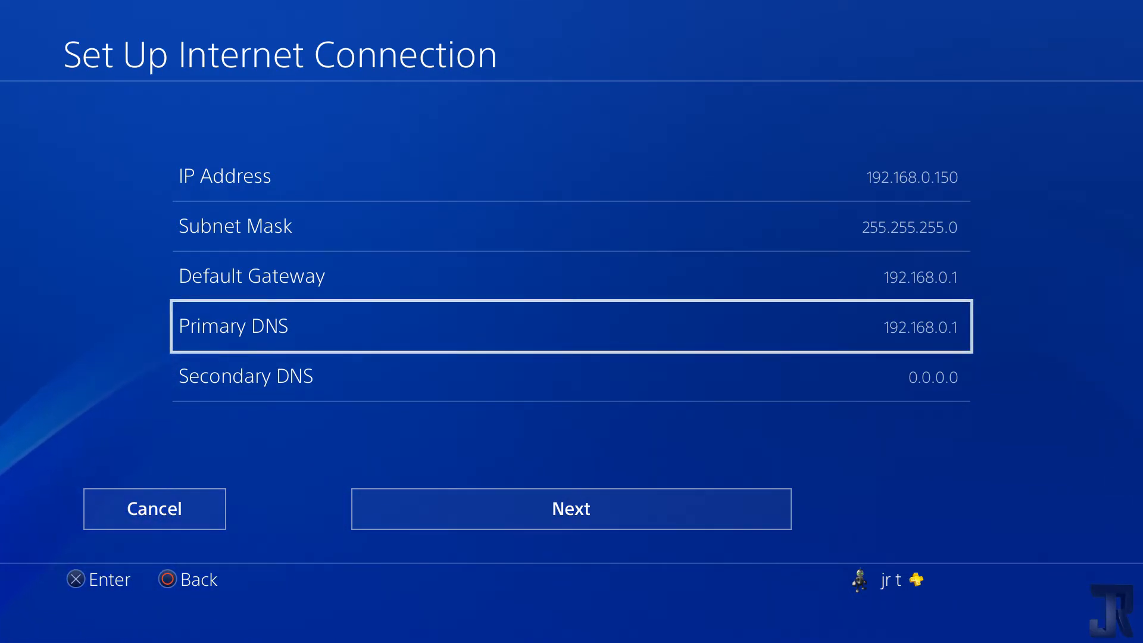
Accept the manual address settings and finish the setup with Automatic MTU and Do Not Use for the proxy server
{"action": "key", "text": "Down"}
{"action": "key", "text": "Down"}
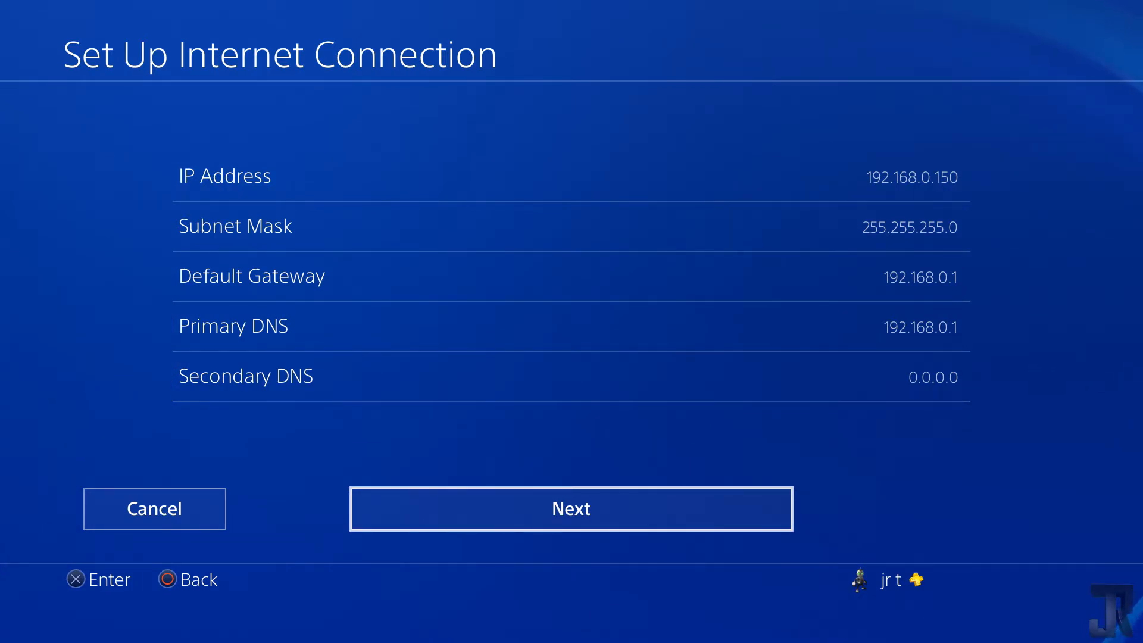
{"action": "key", "text": "Return"}
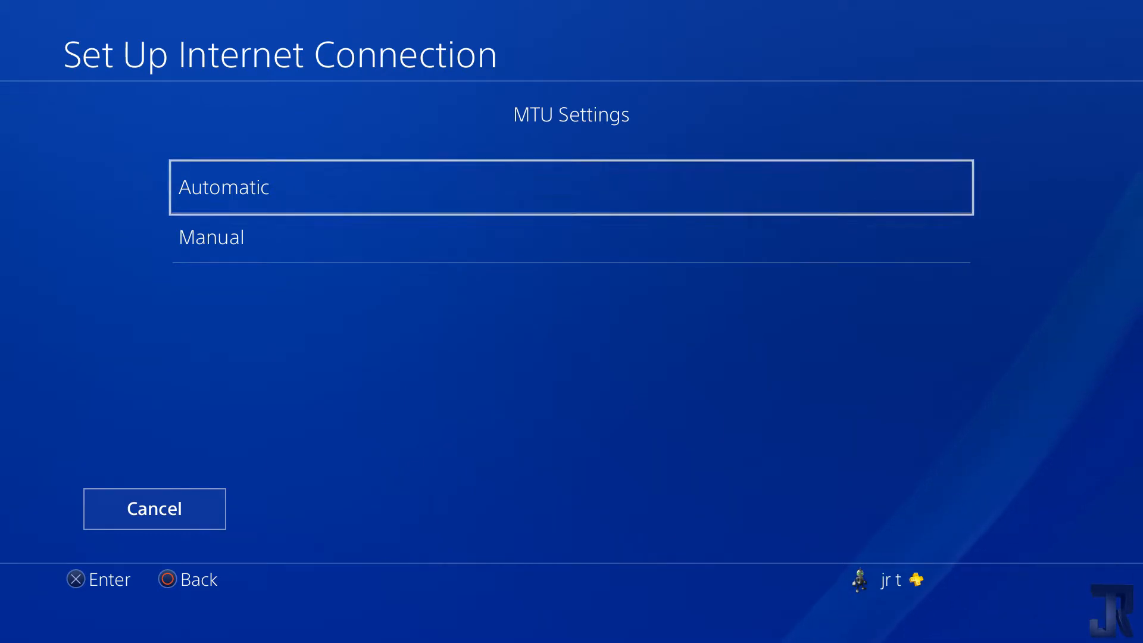
{"action": "key", "text": "Return"}
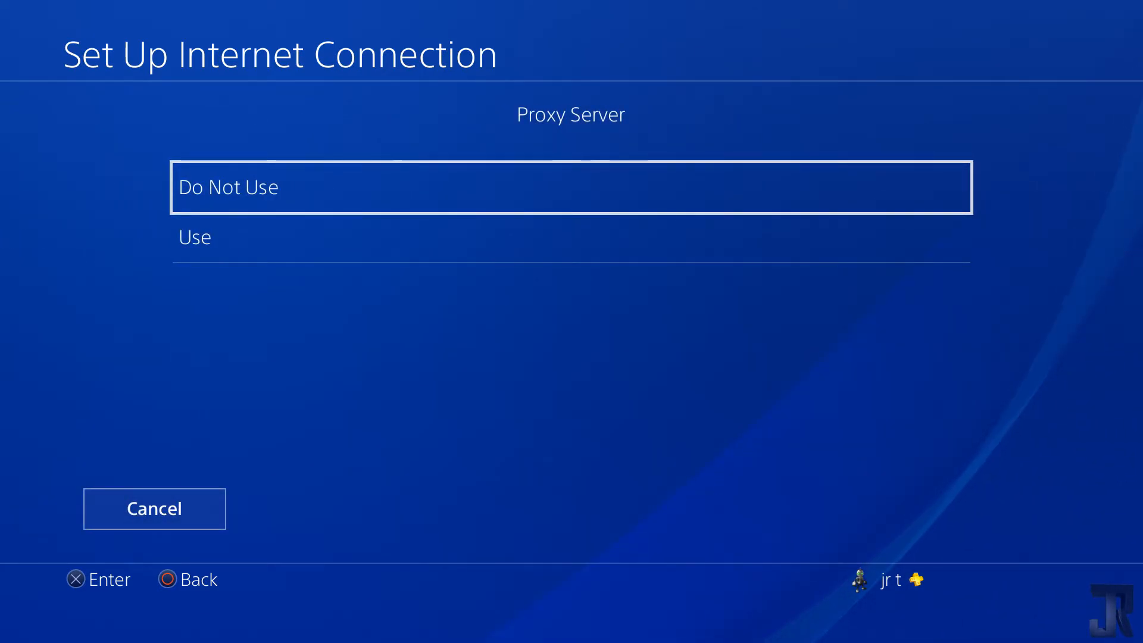
{"action": "key", "text": "Return"}
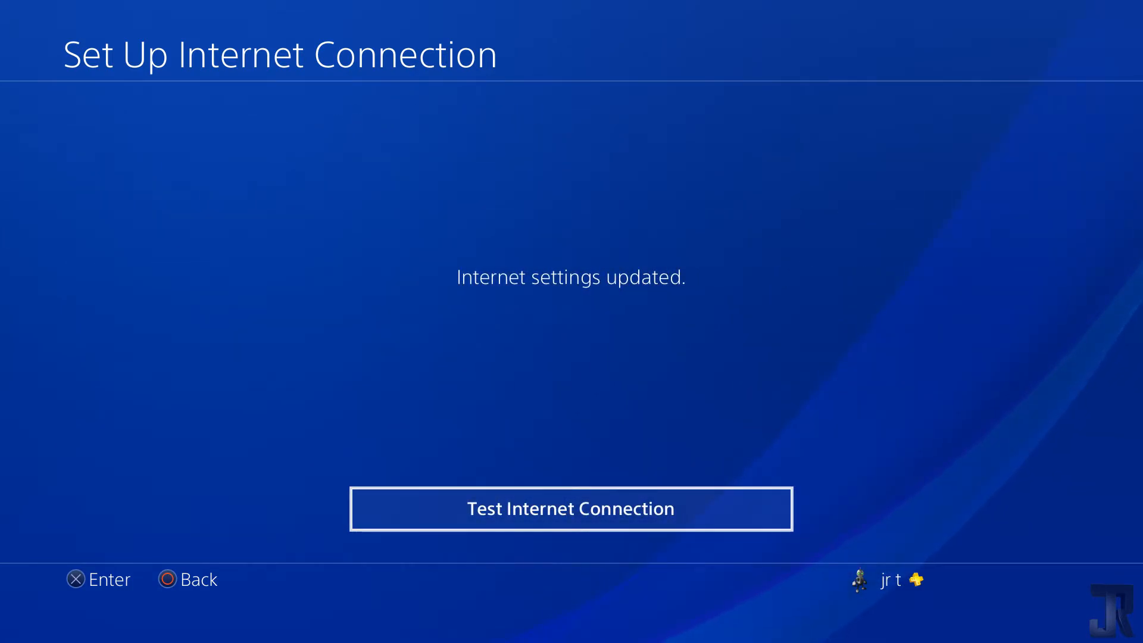
Test the internet connection and view the details of the test result before leaving the network settings
{"action": "key", "text": "Return"}
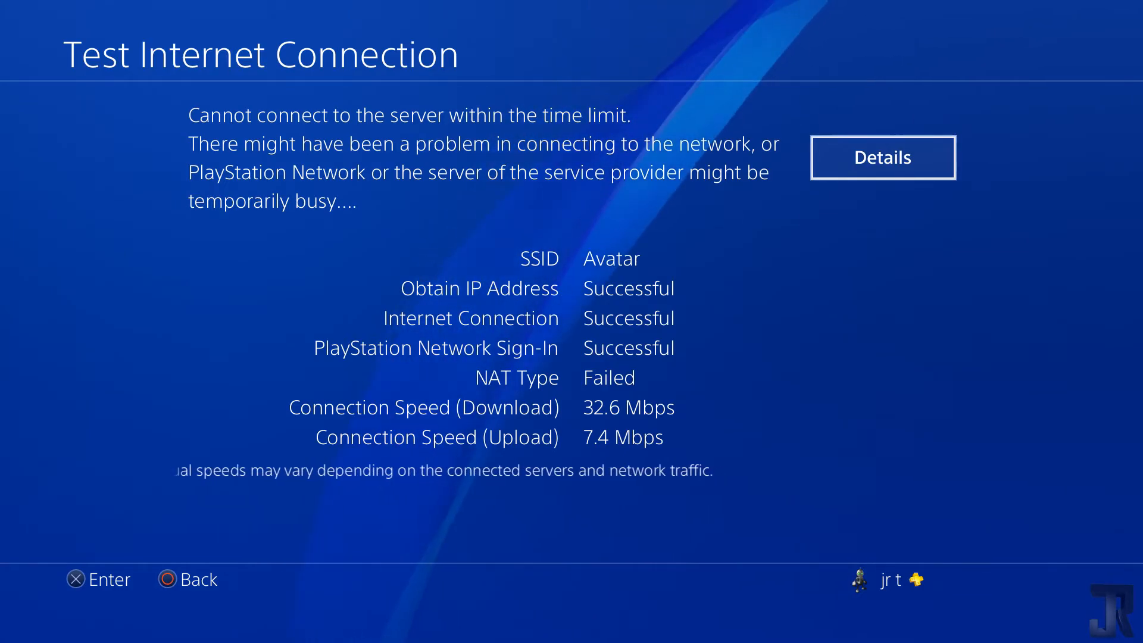
{"action": "key", "text": "Return"}
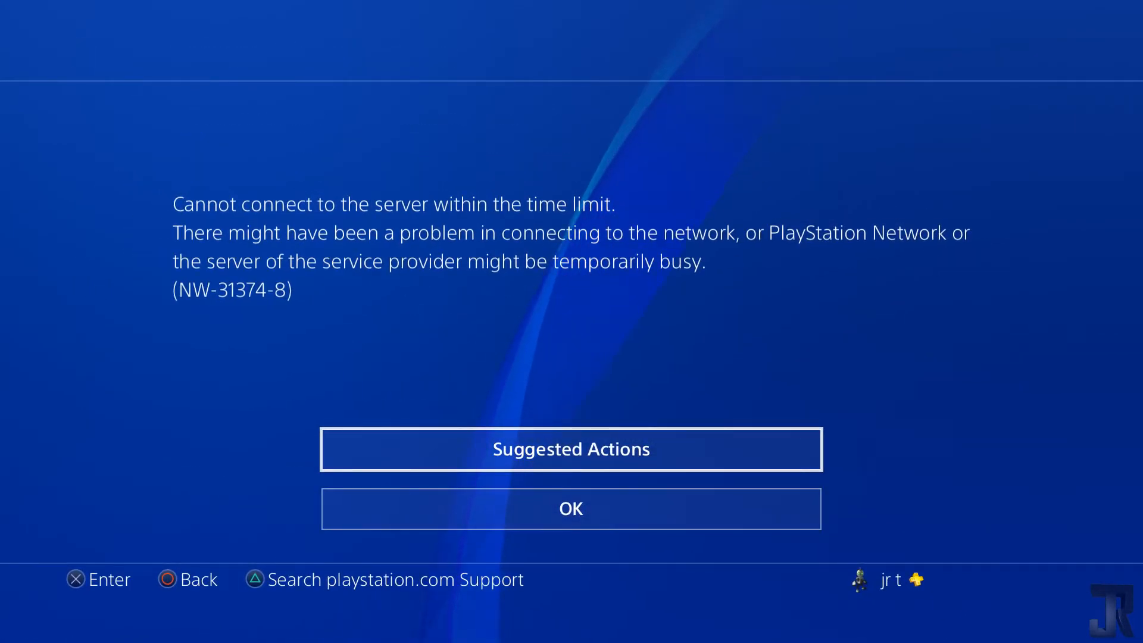
{"action": "key", "text": "Escape"}
{"action": "key", "text": "Escape"}
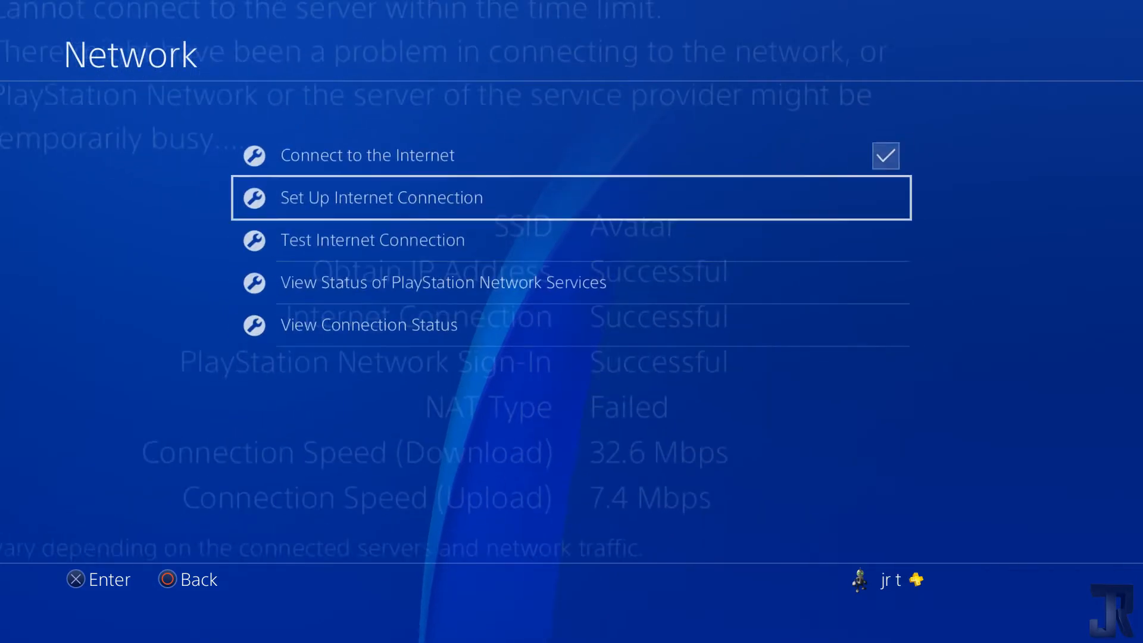
{"action": "key", "text": "Escape"}
{"action": "key", "text": "Escape"}
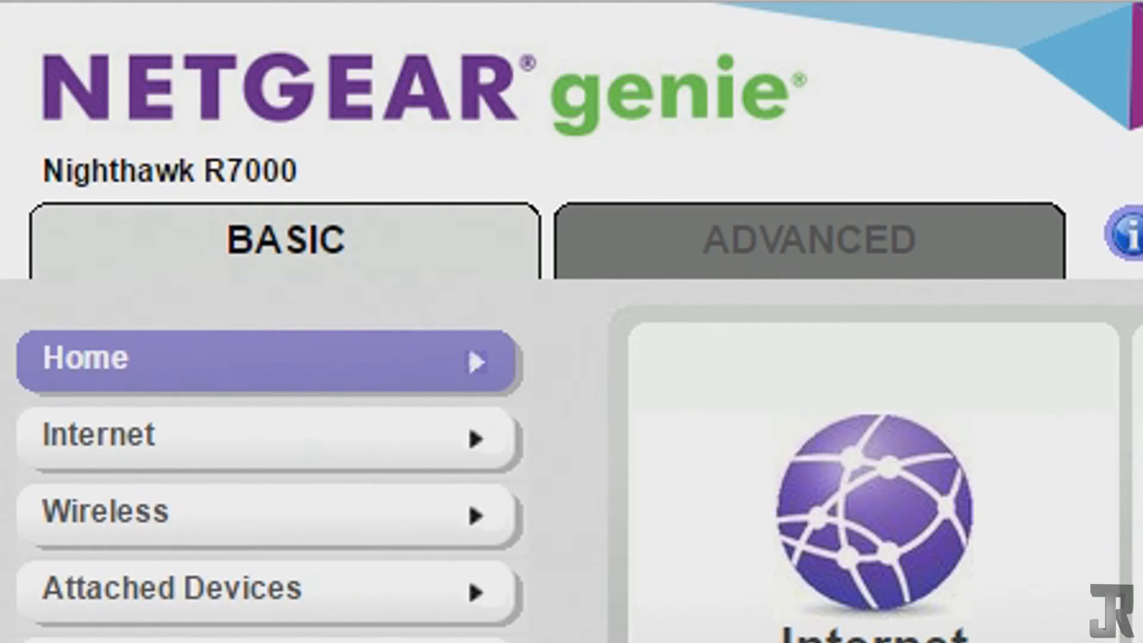
Switch to the NETGEAR genie router page and open WAN Setup in the advanced setup options
{"action": "left_click", "coordinate": [936, 276]}
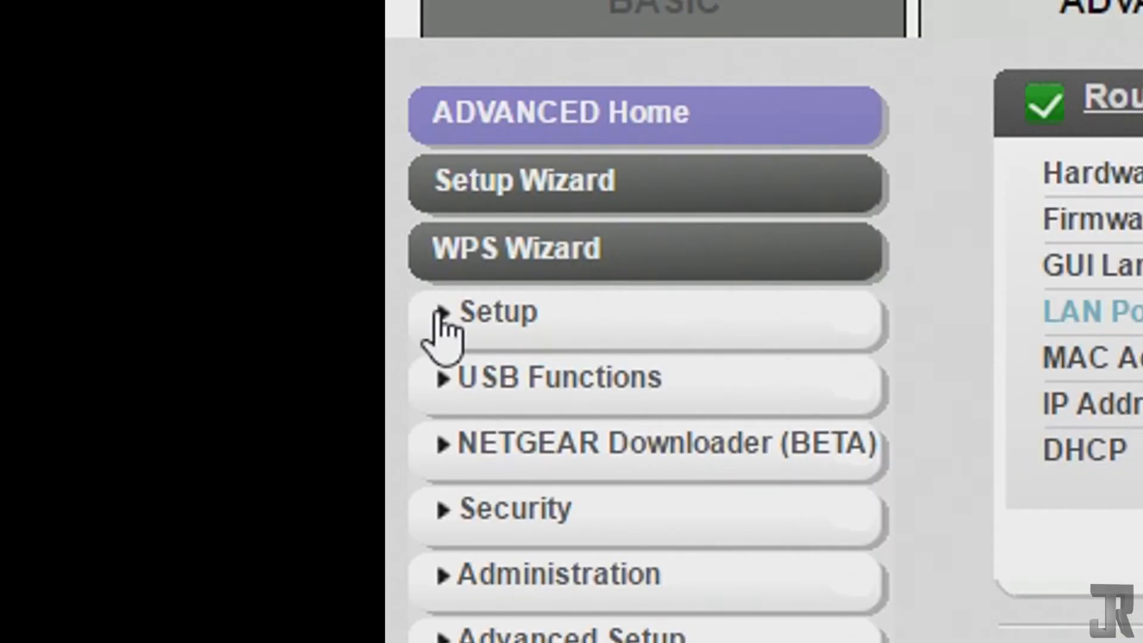
{"action": "left_click", "coordinate": [442, 315]}
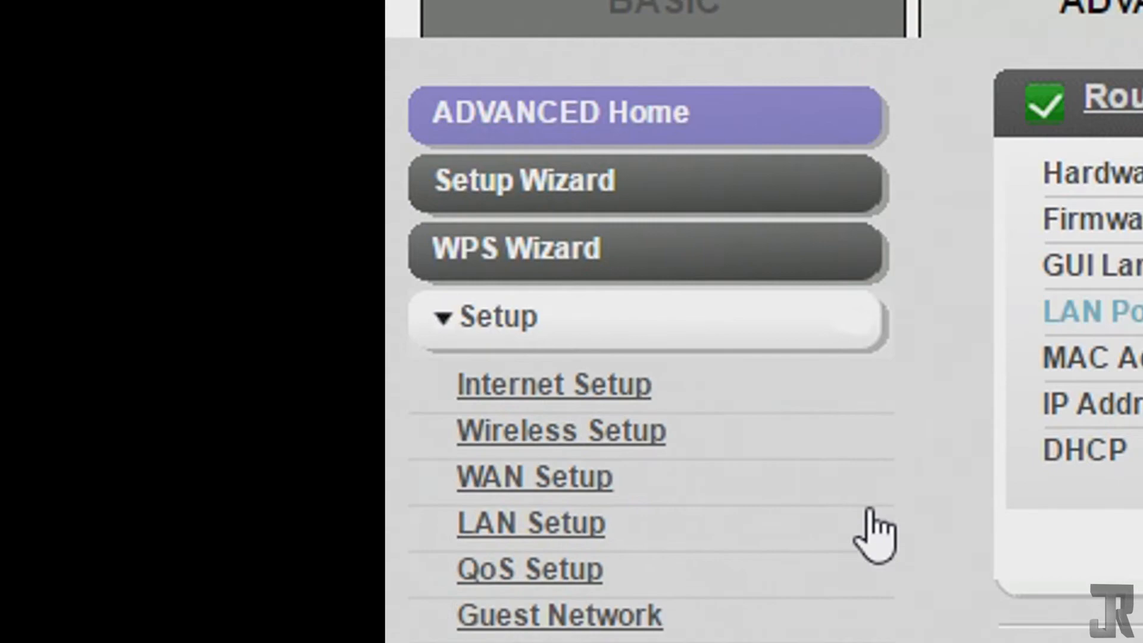
{"action": "left_click", "coordinate": [563, 479]}
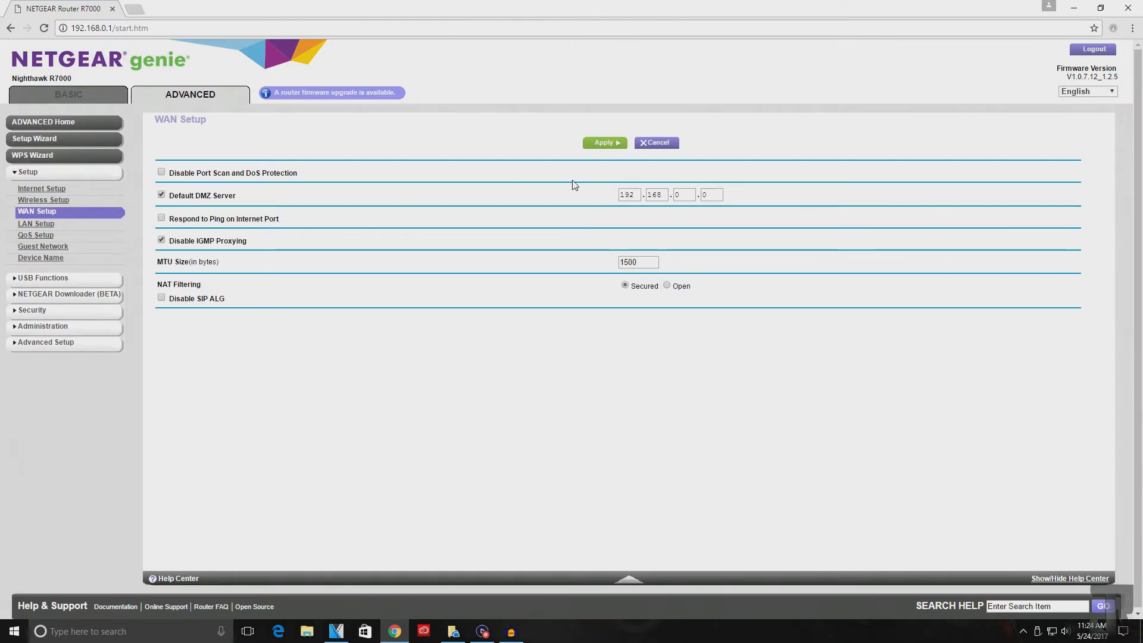
Set the Default DMZ Server address to 192.168.0.150 and apply the WAN Setup changes
{"action": "left_click", "coordinate": [624, 195]}
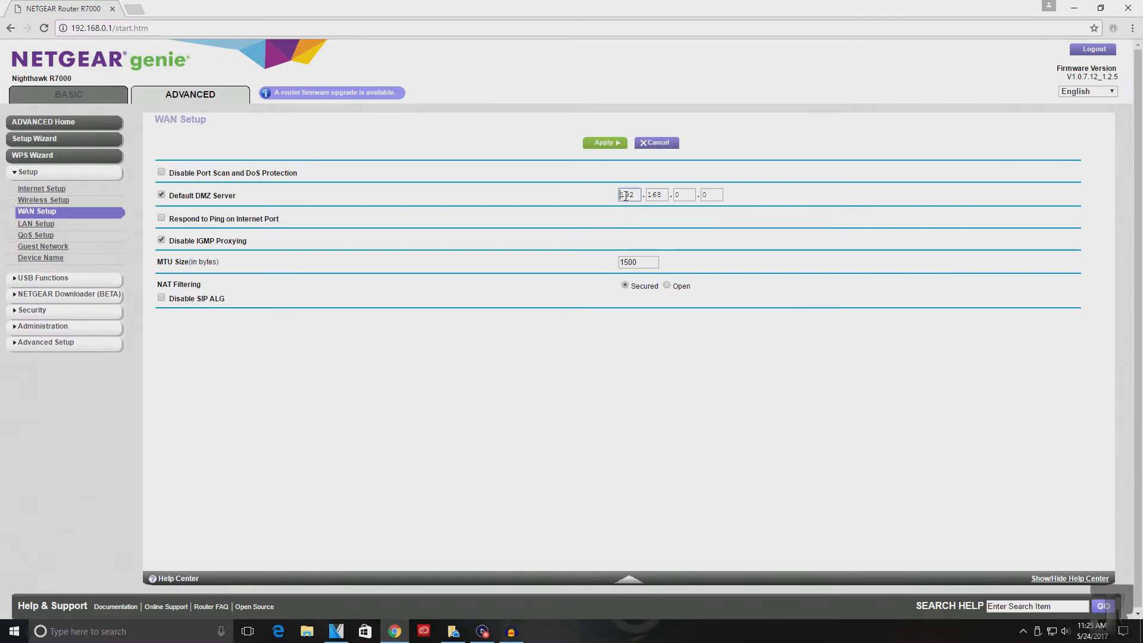
{"action": "double_click", "coordinate": [626, 195]}
{"action": "left_click", "coordinate": [654, 196]}
{"action": "double_click", "coordinate": [654, 195]}
{"action": "left_click", "coordinate": [671, 196]}
{"action": "double_click", "coordinate": [702, 196]}
{"action": "type", "text": "150"}
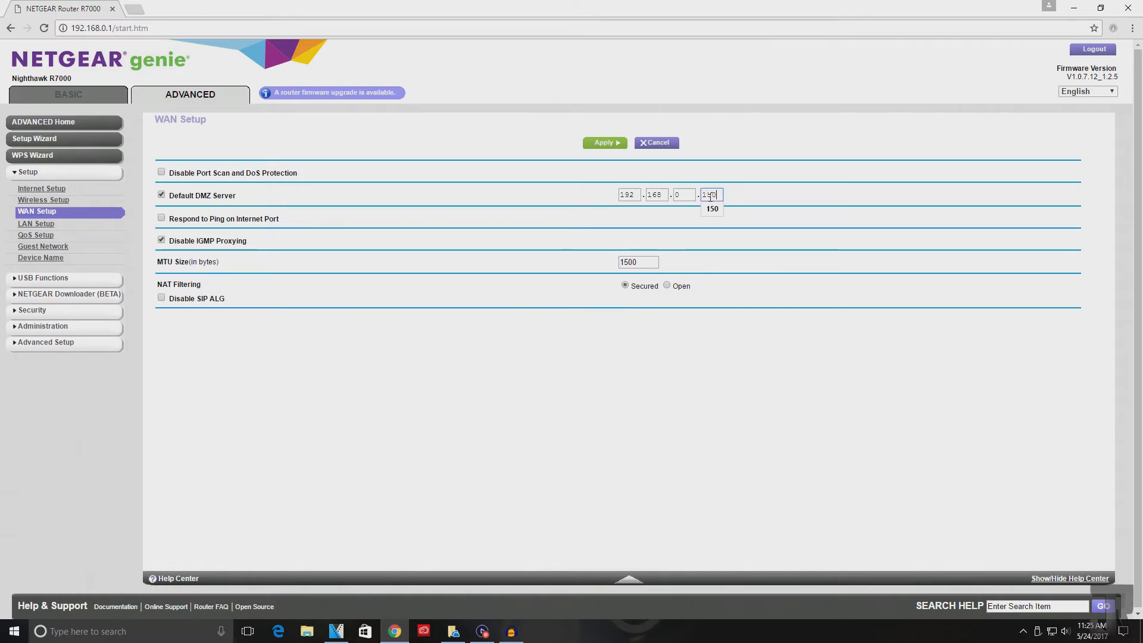
{"action": "left_click", "coordinate": [747, 209]}
{"action": "left_click", "coordinate": [590, 147]}
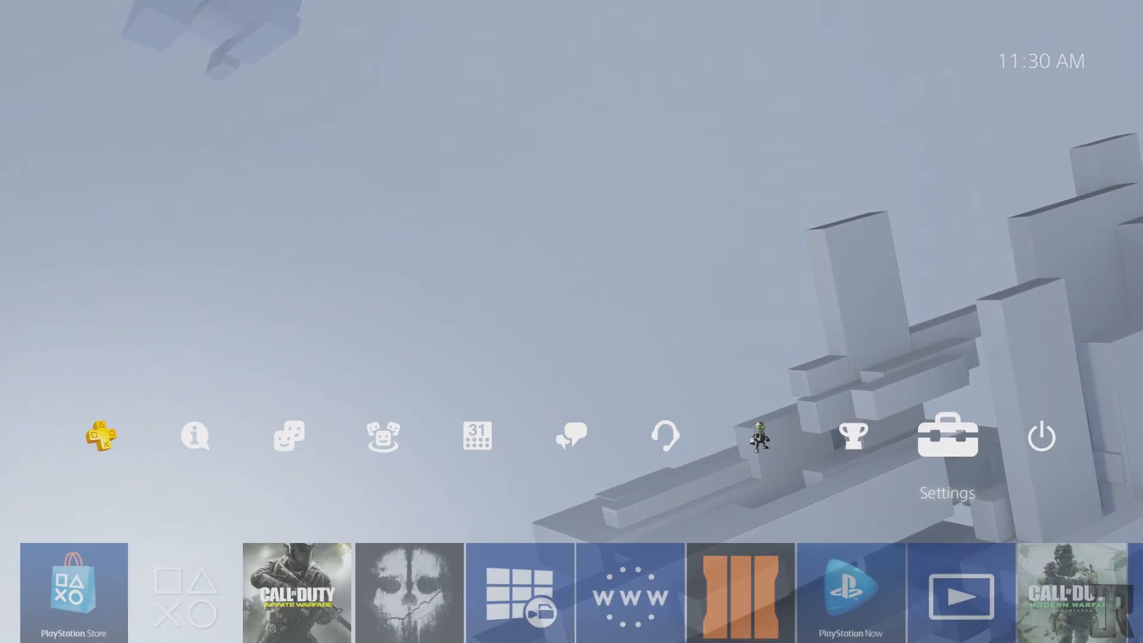
Switch to the PS4 and run the internet connection test from the network settings, closing the result when done
{"action": "key", "text": "Return"}
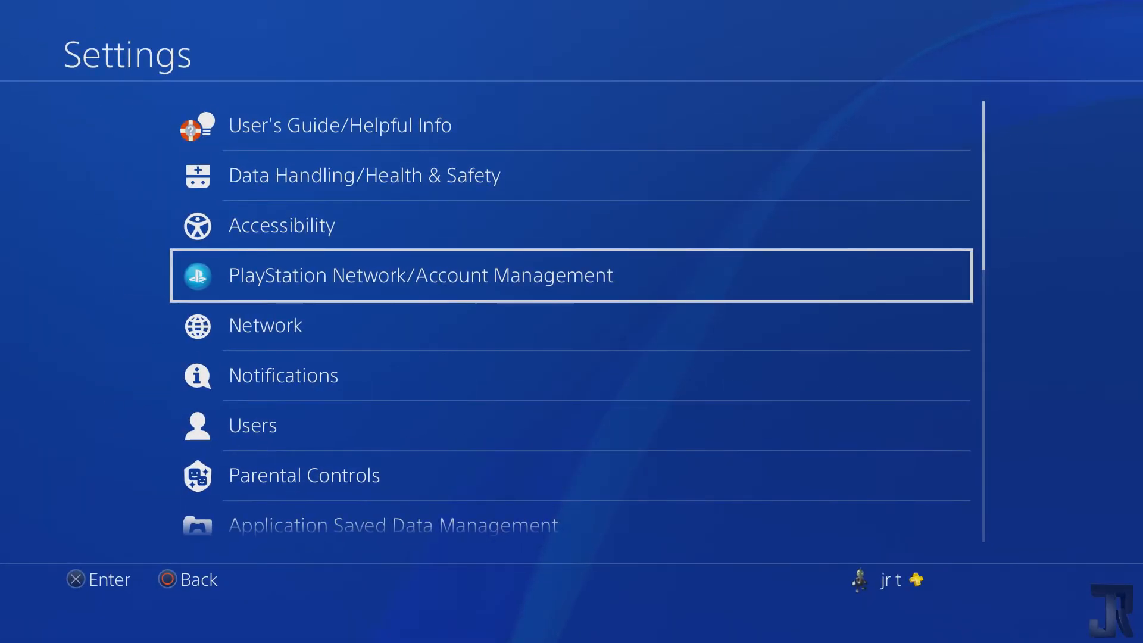
{"action": "key", "text": "Down"}
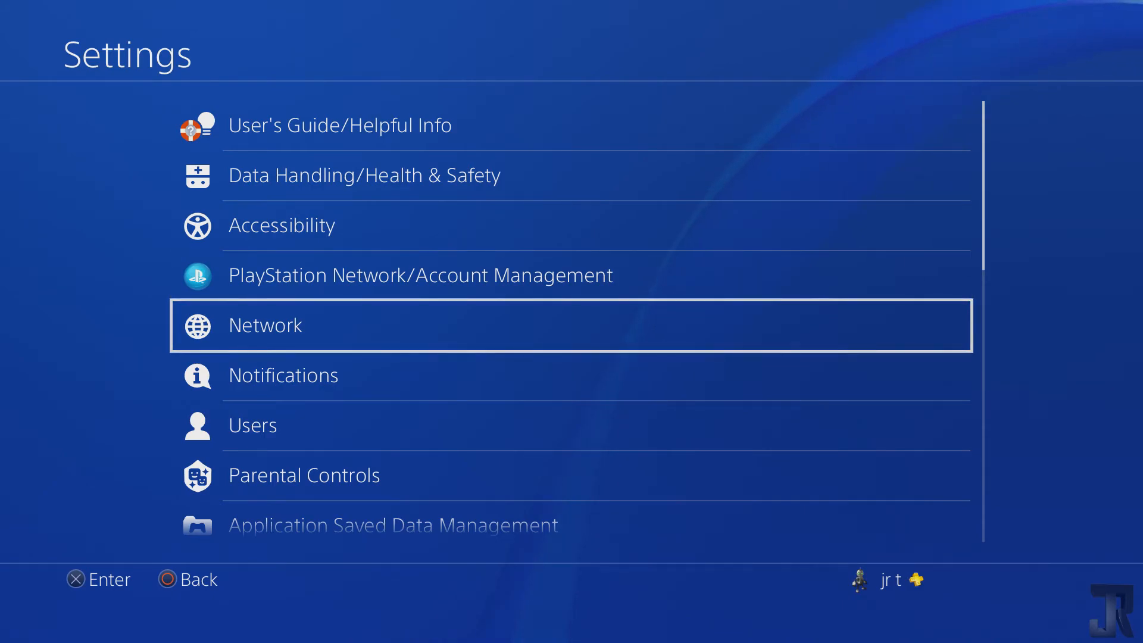
{"action": "key", "text": "Return"}
{"action": "key", "text": "Down"}
{"action": "key", "text": "Down"}
{"action": "key", "text": "Up"}
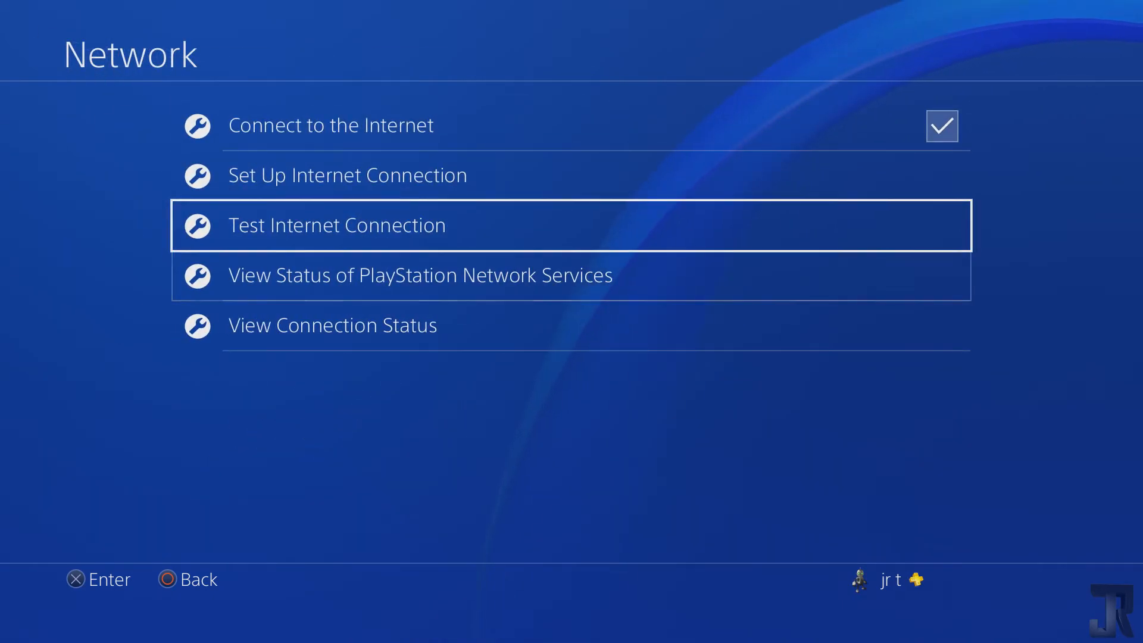
{"action": "key", "text": "Return"}
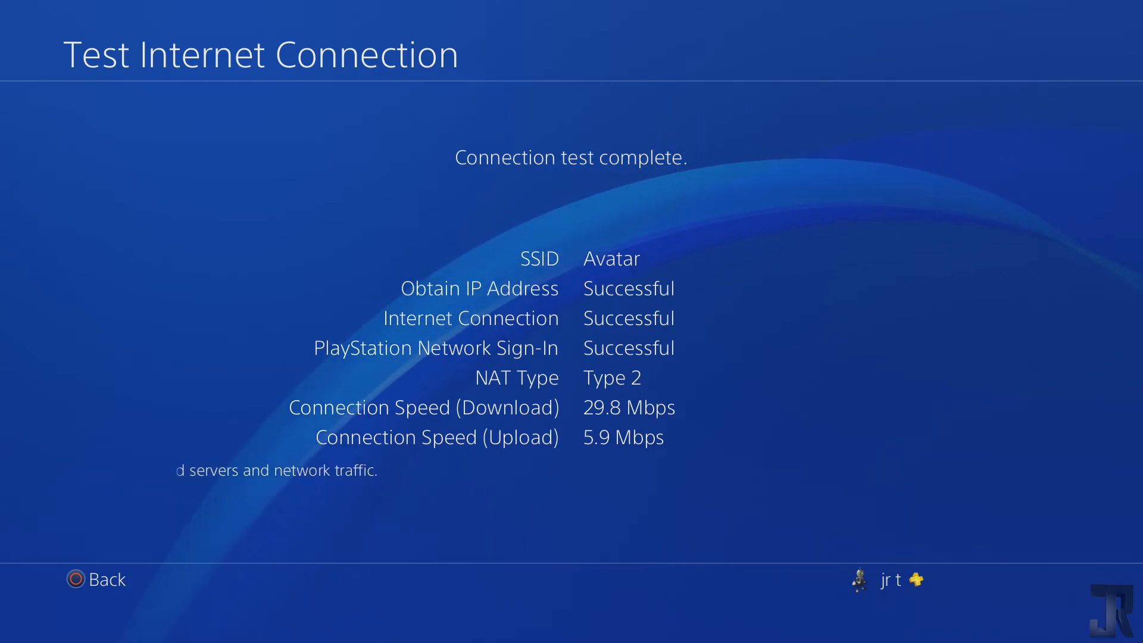
{"action": "key", "text": "Escape"}
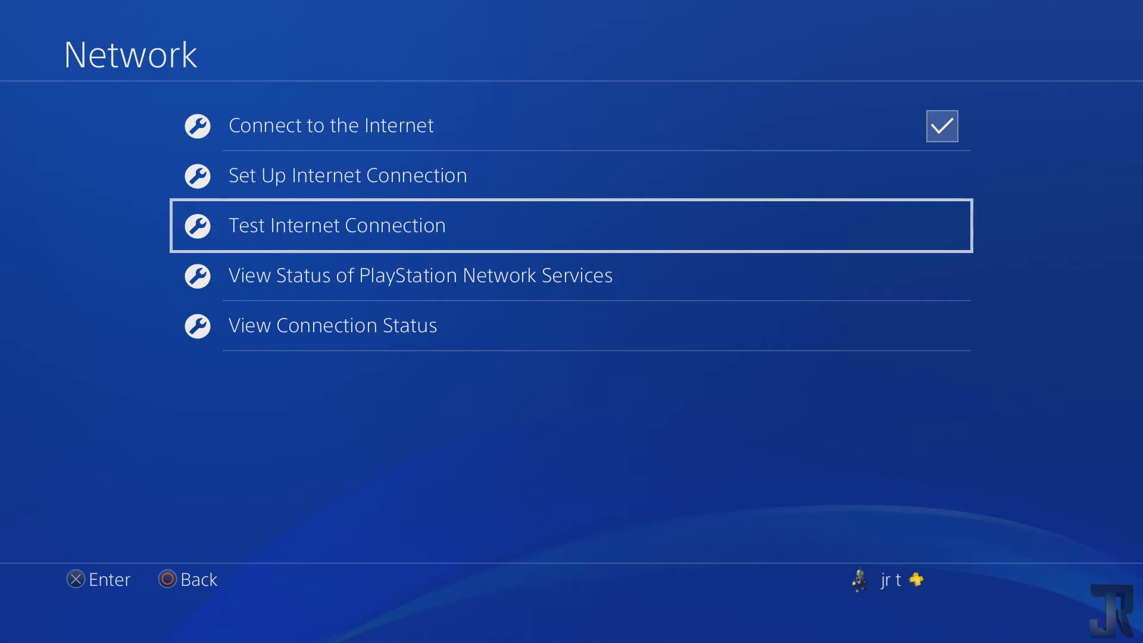
View the PS4's connection status to check the manual IP settings, and leave the system settings
{"action": "key", "text": "Down"}
{"action": "key", "text": "Down"}
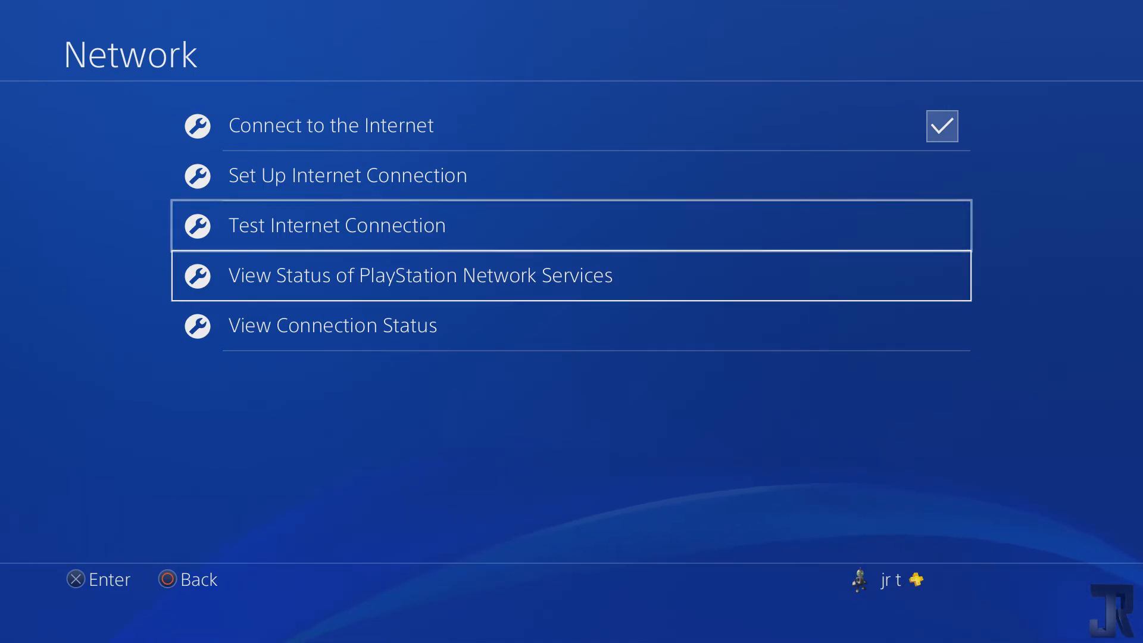
{"action": "key", "text": "Return"}
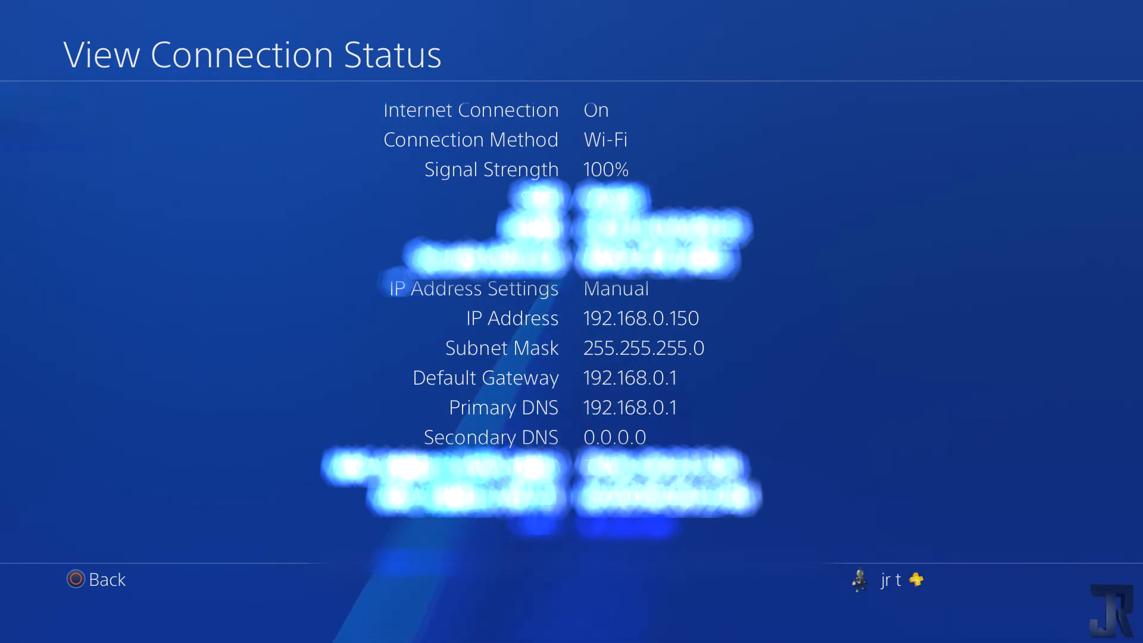
{"action": "key", "text": "Escape"}
{"action": "key", "text": "Escape"}
{"action": "key", "text": "Escape"}
Launch Call of Duty: Infinite Warfare from the PS4 home screen
{"action": "key", "text": "Left"}
{"action": "key", "text": "Left"}
{"action": "key", "text": "Left"}
{"action": "key", "text": "Left"}
{"action": "key", "text": "Left"}
{"action": "key", "text": "Down"}
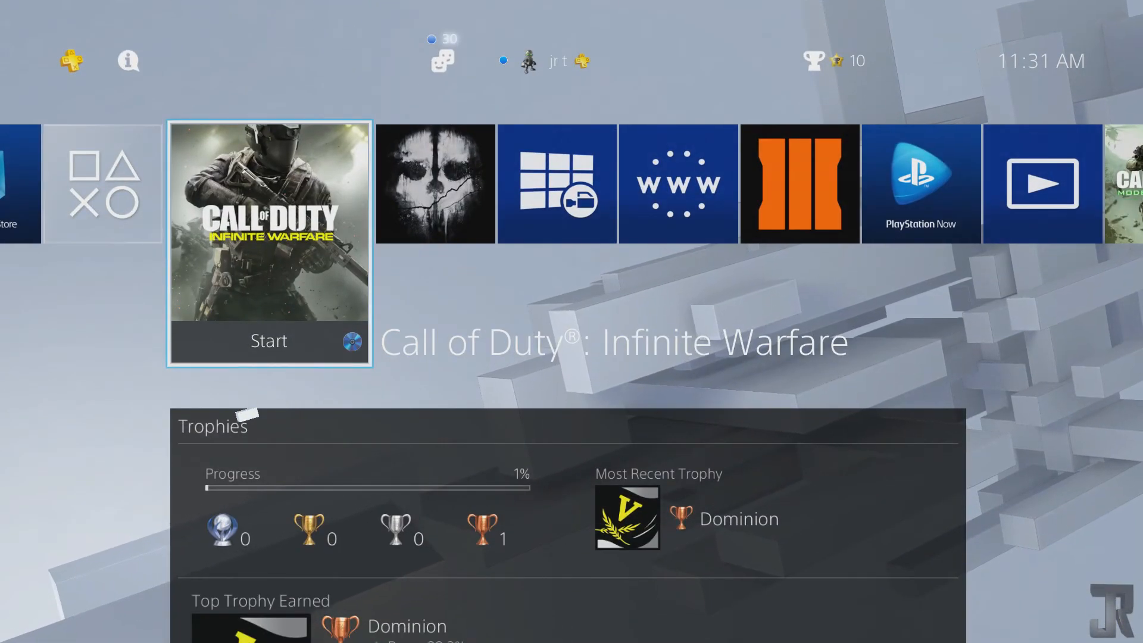
{"action": "key", "text": "Return"}
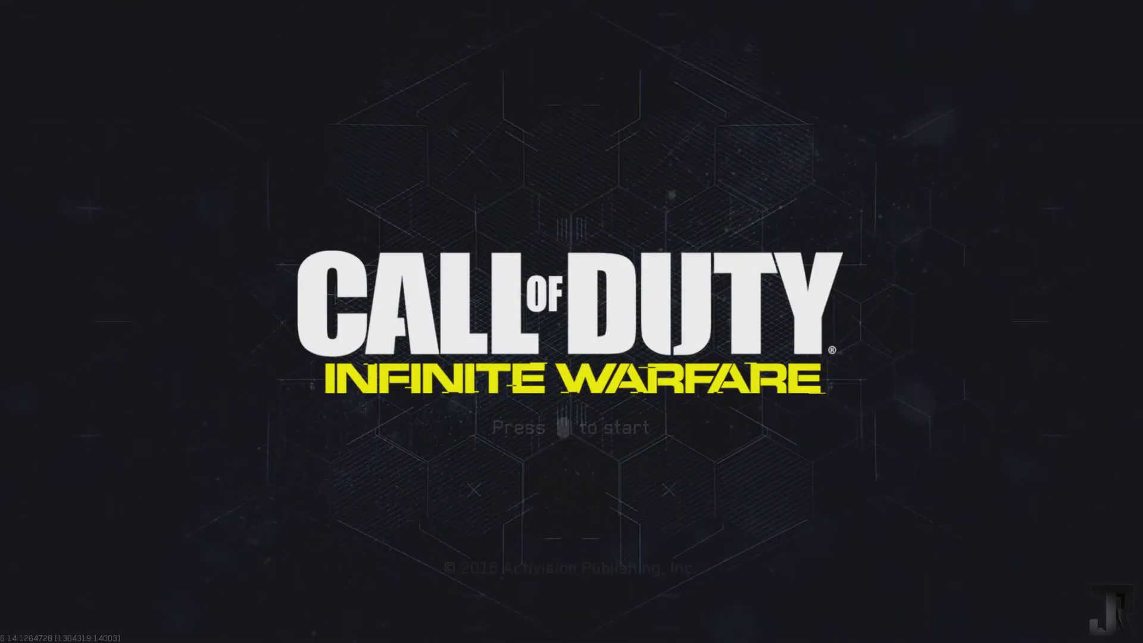
Start past the game's title screen and open Multiplayer to check the NAT type
{"action": "key", "text": "Return"}
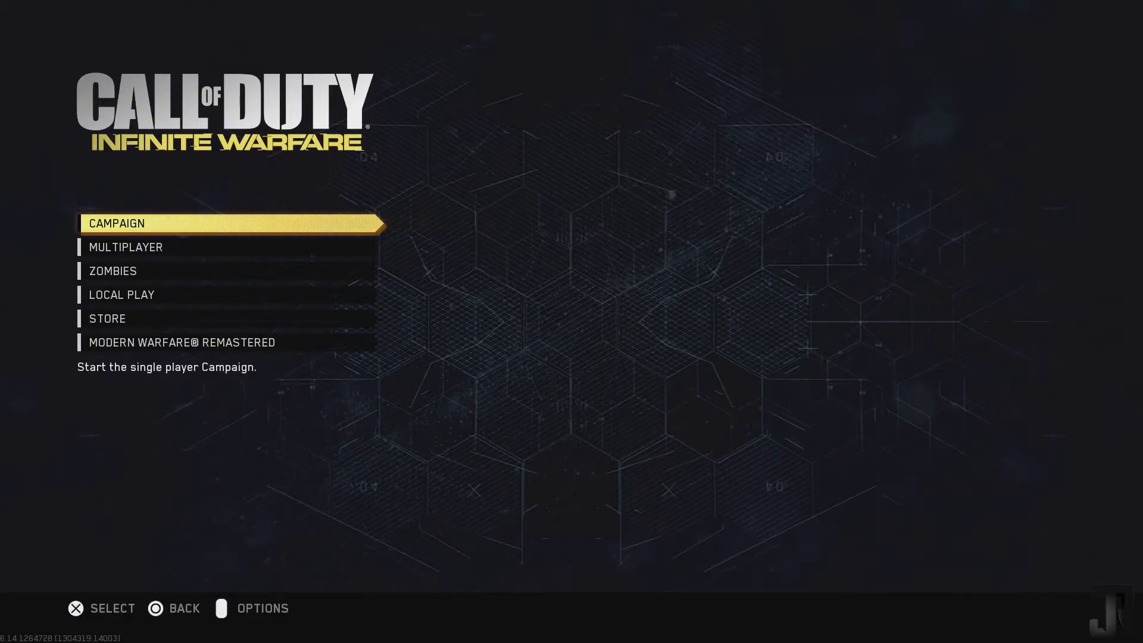
{"action": "key", "text": "Down"}
{"action": "key", "text": "Return"}
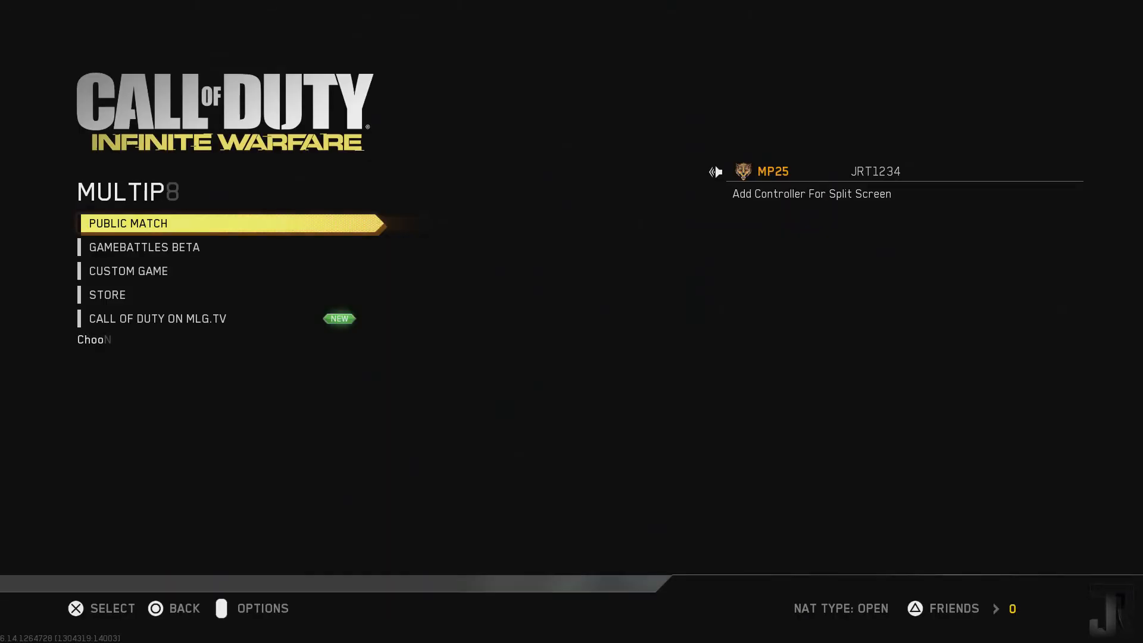